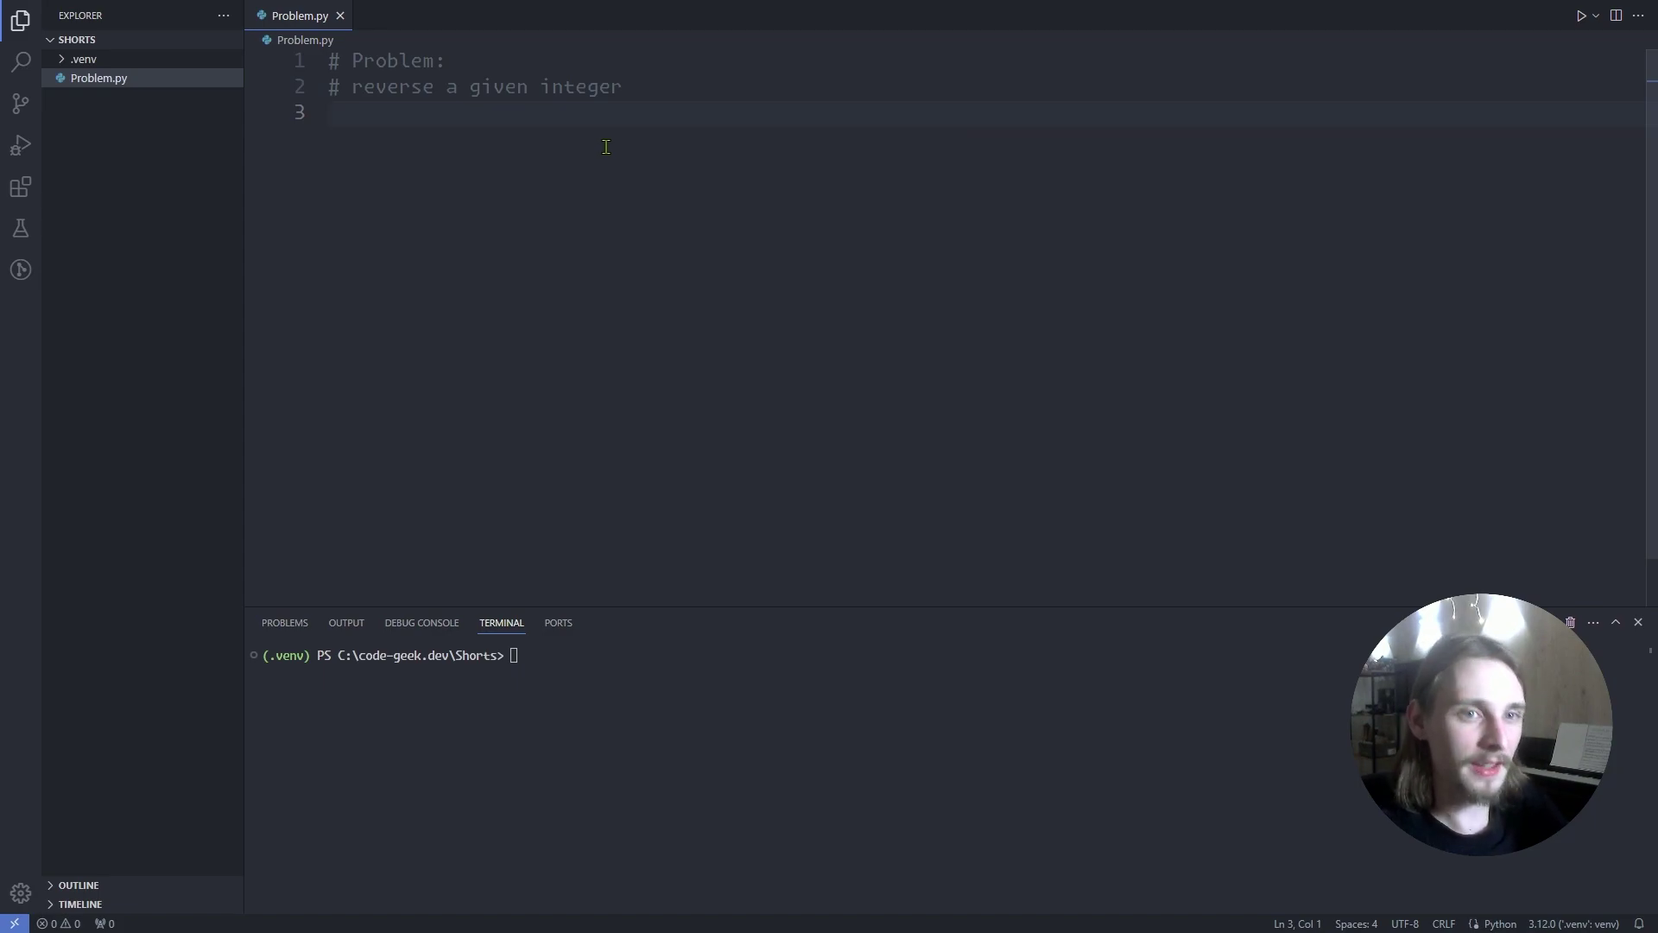
text(123)
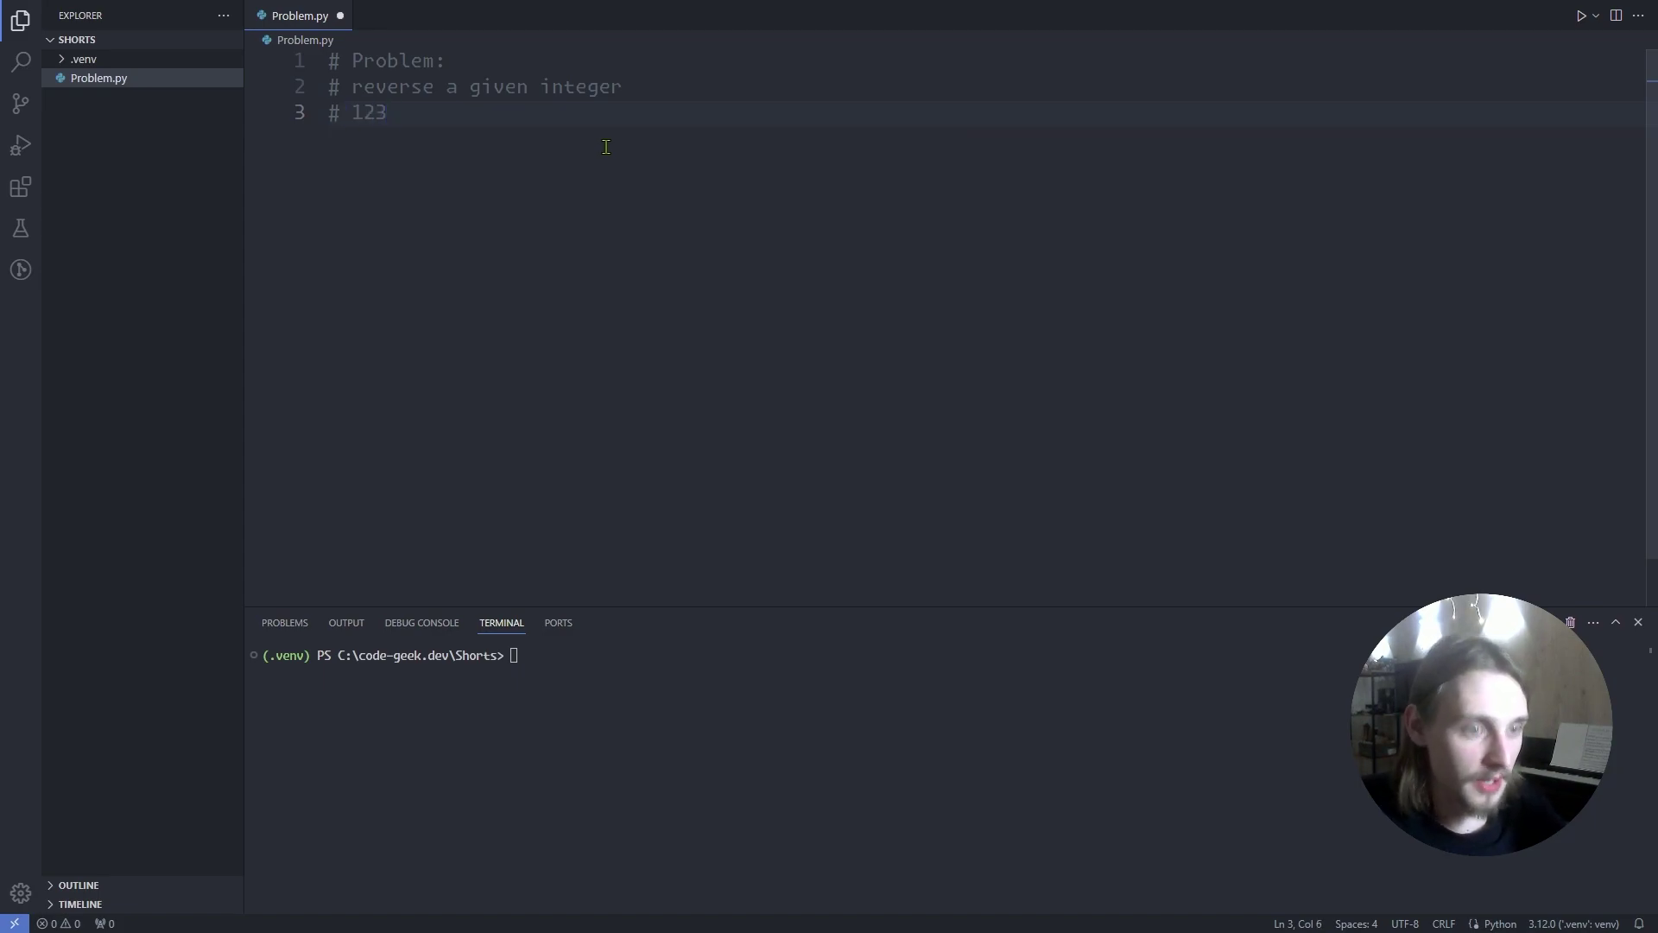
text( % 10 )
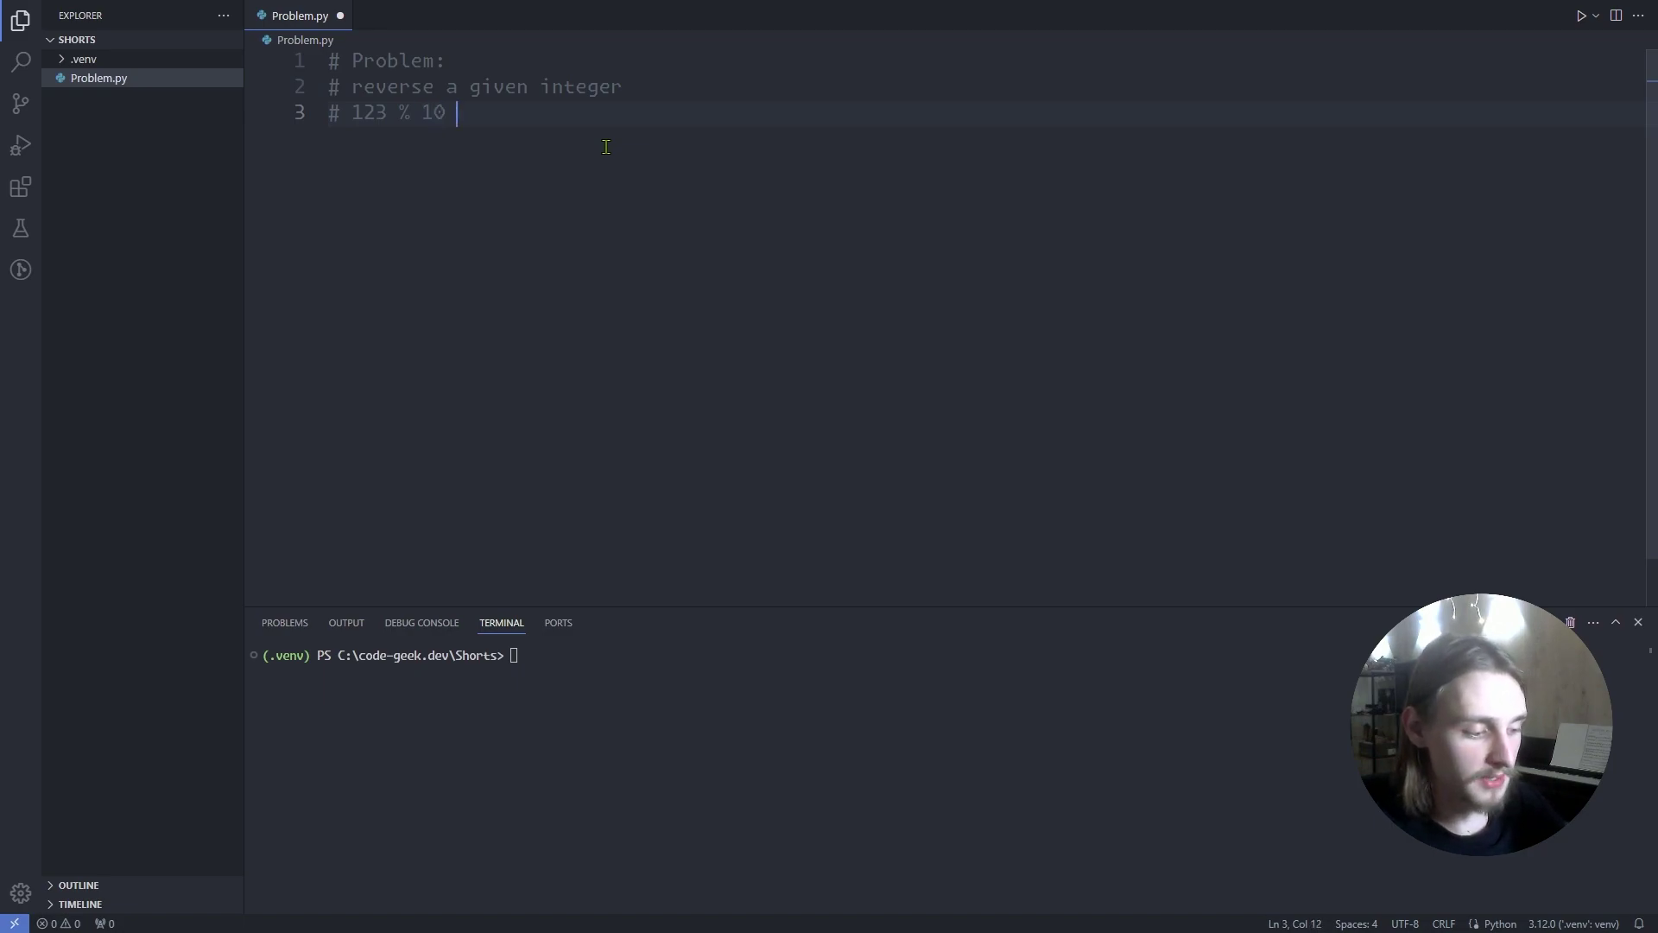
text(= 3)
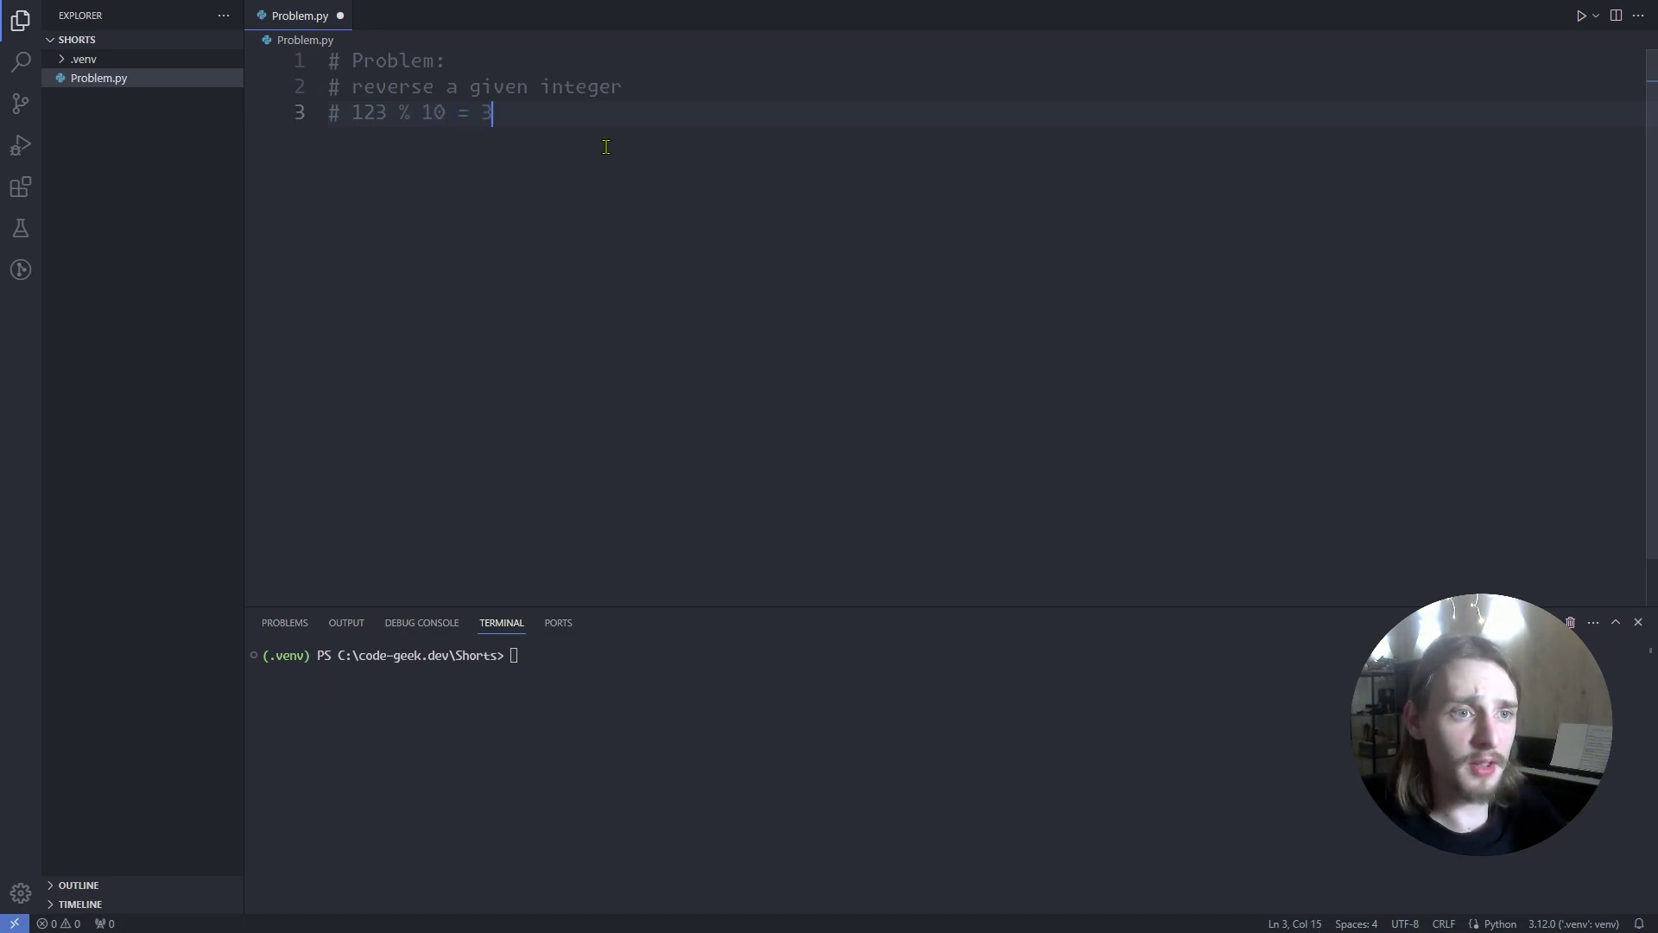
Write three comment lines: 123 % 10 = 3, 123 // 10 = 12, 123 * 10 = 1230.
key(Return)
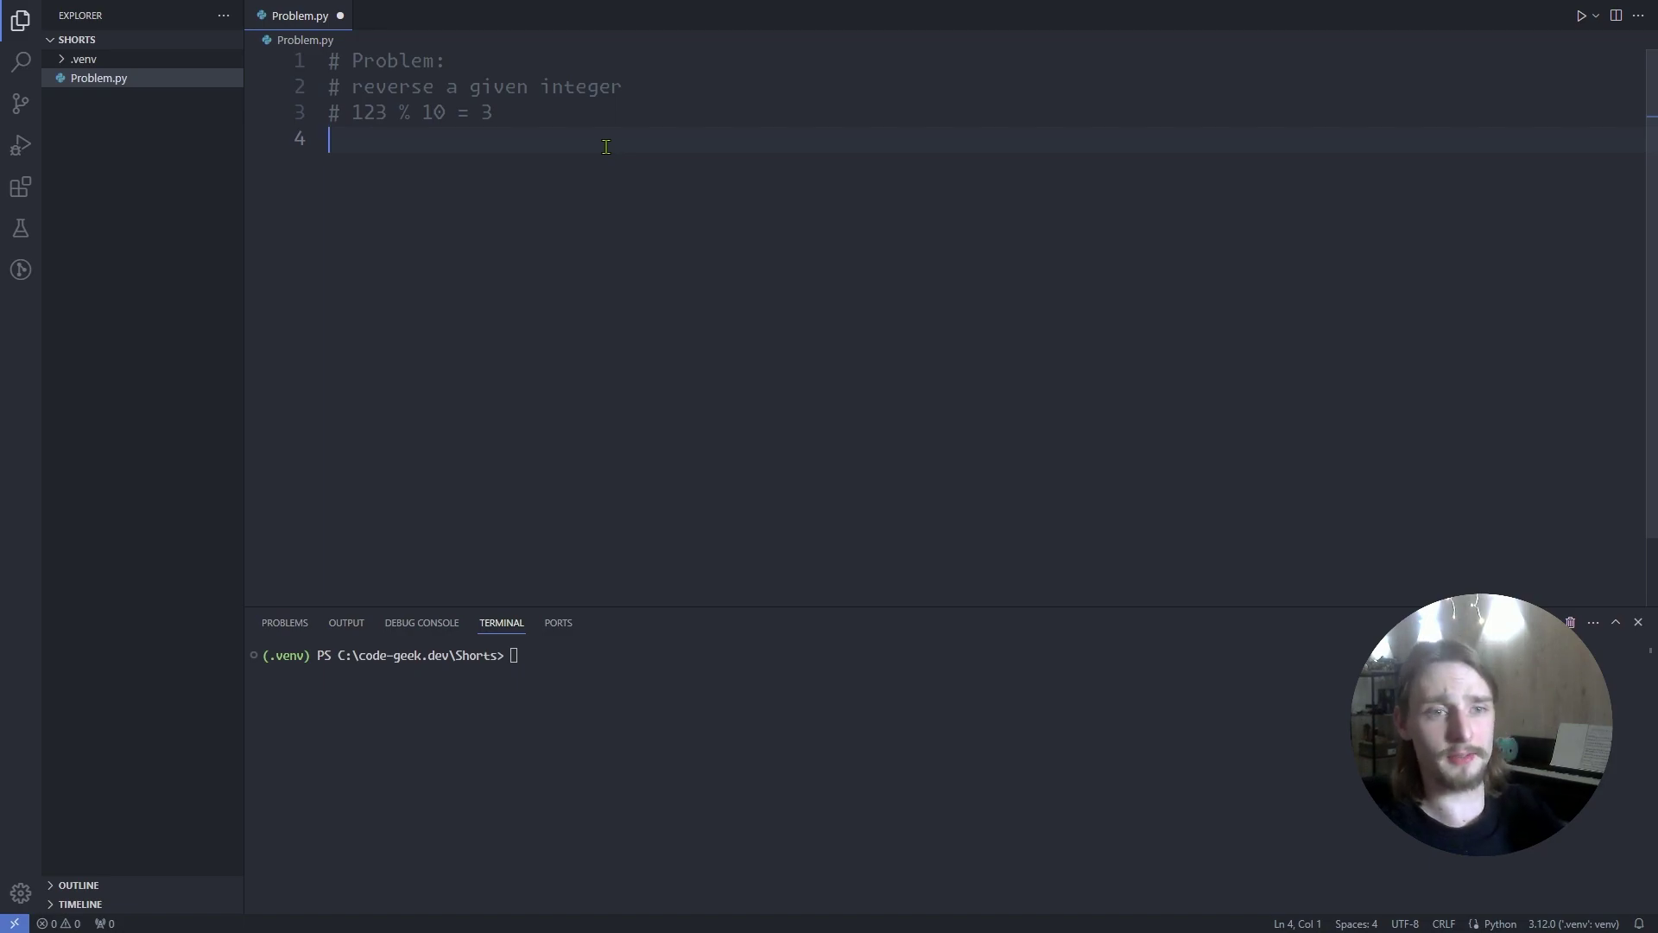
text(#123)
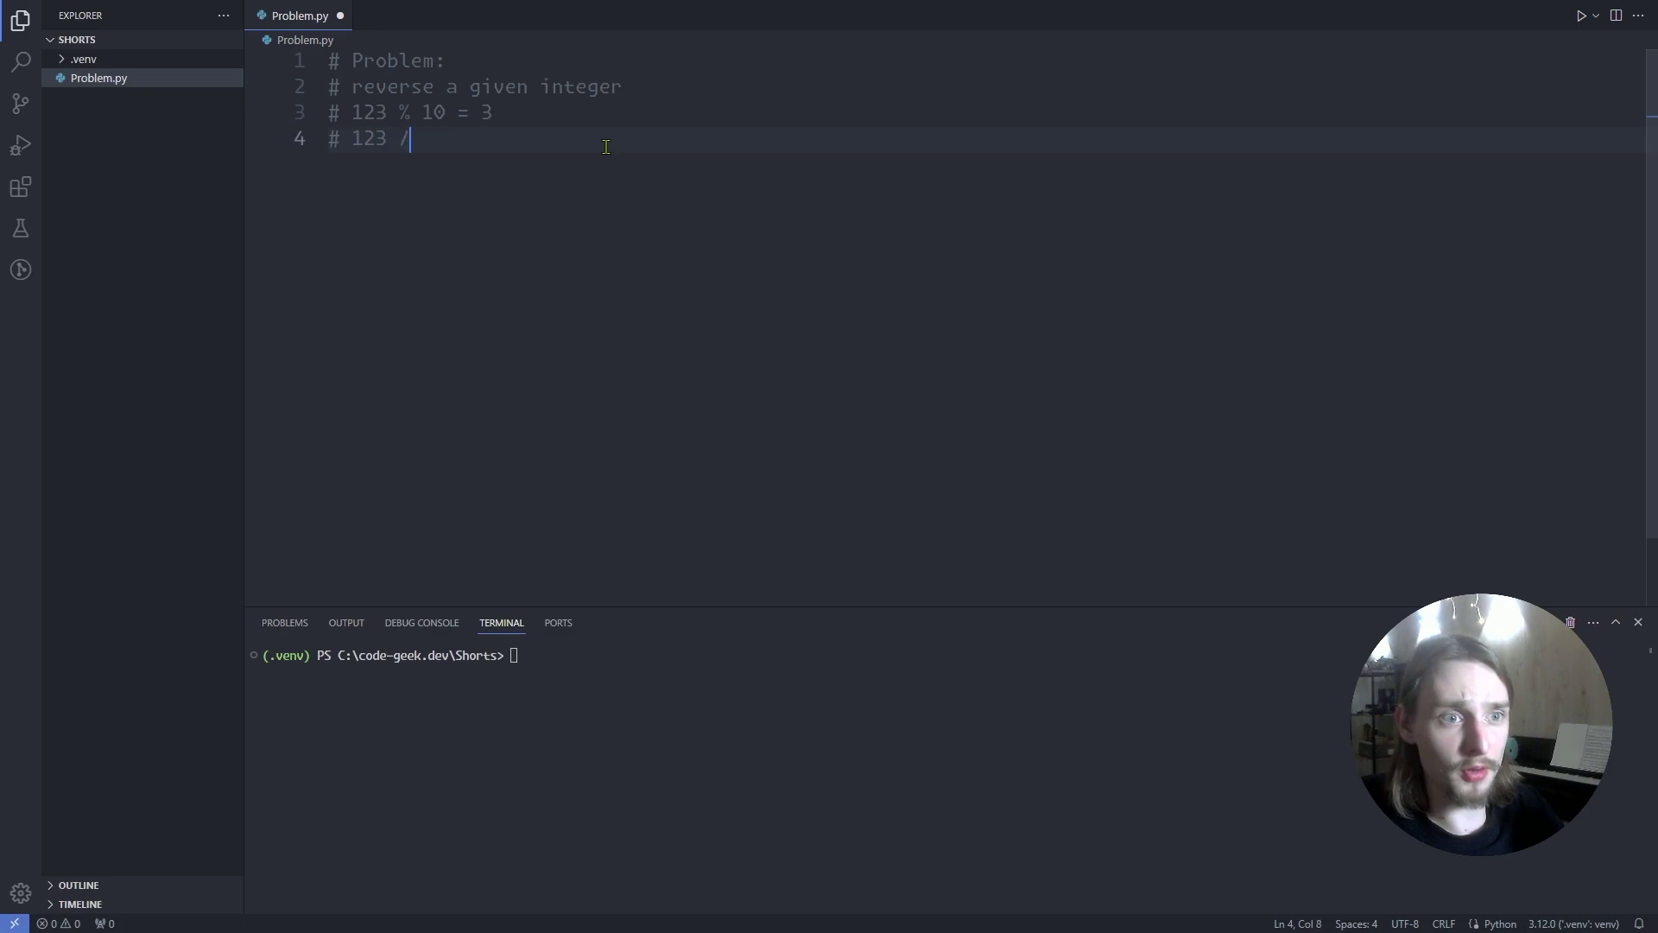
text(/ 10 = 12)
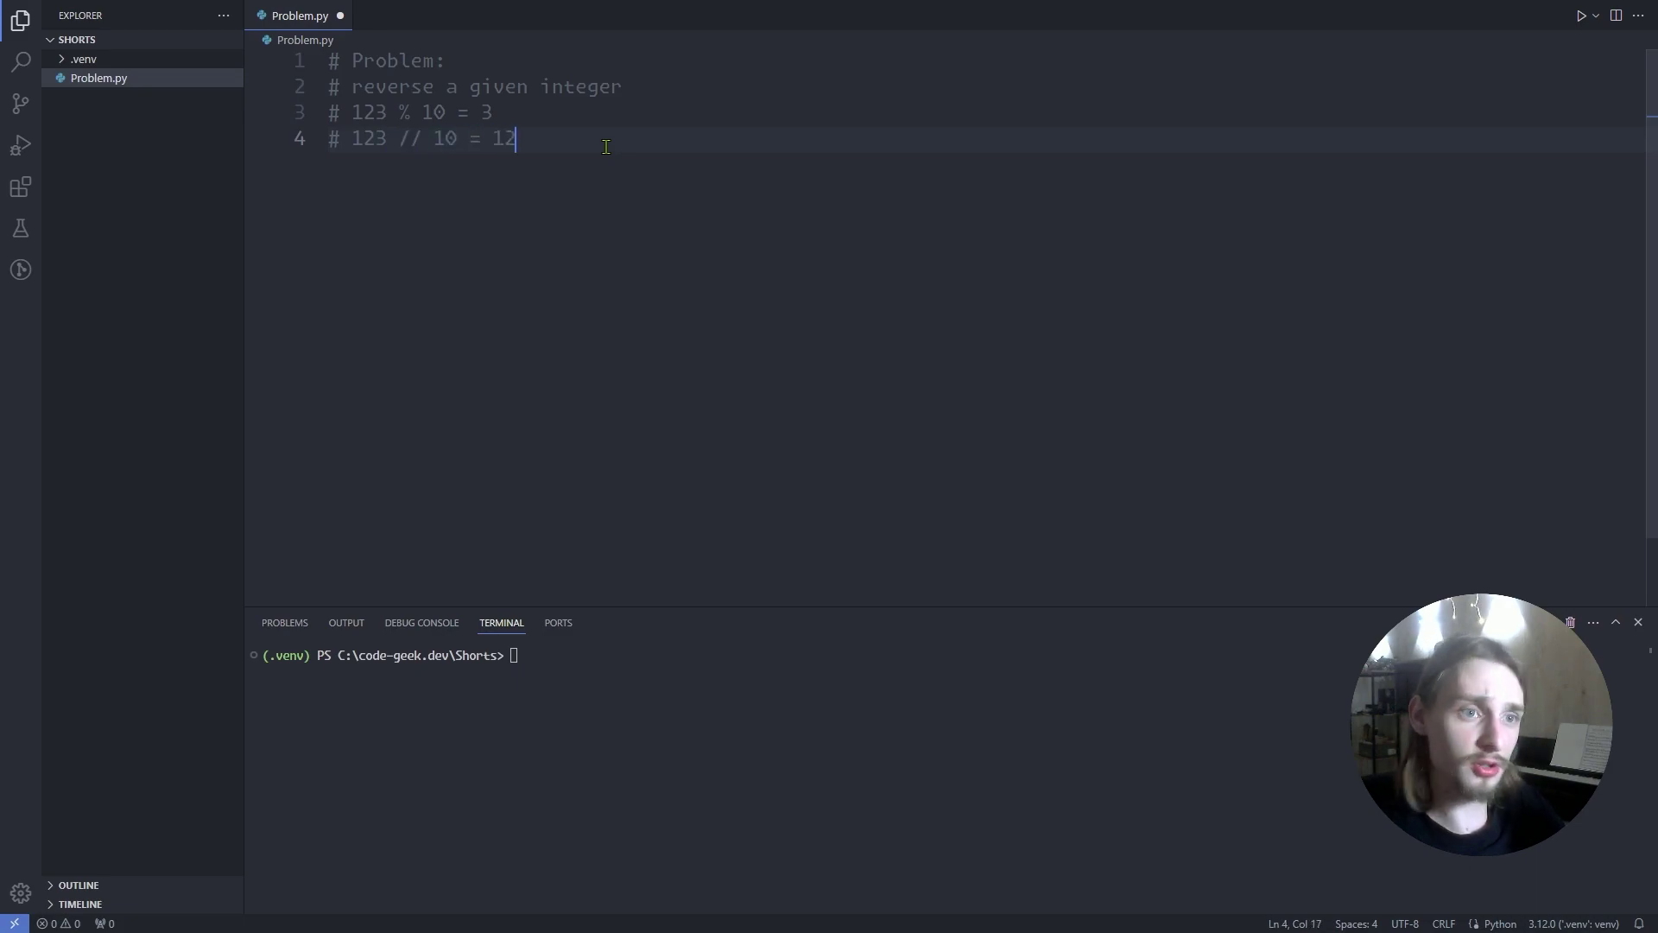
key(Return)
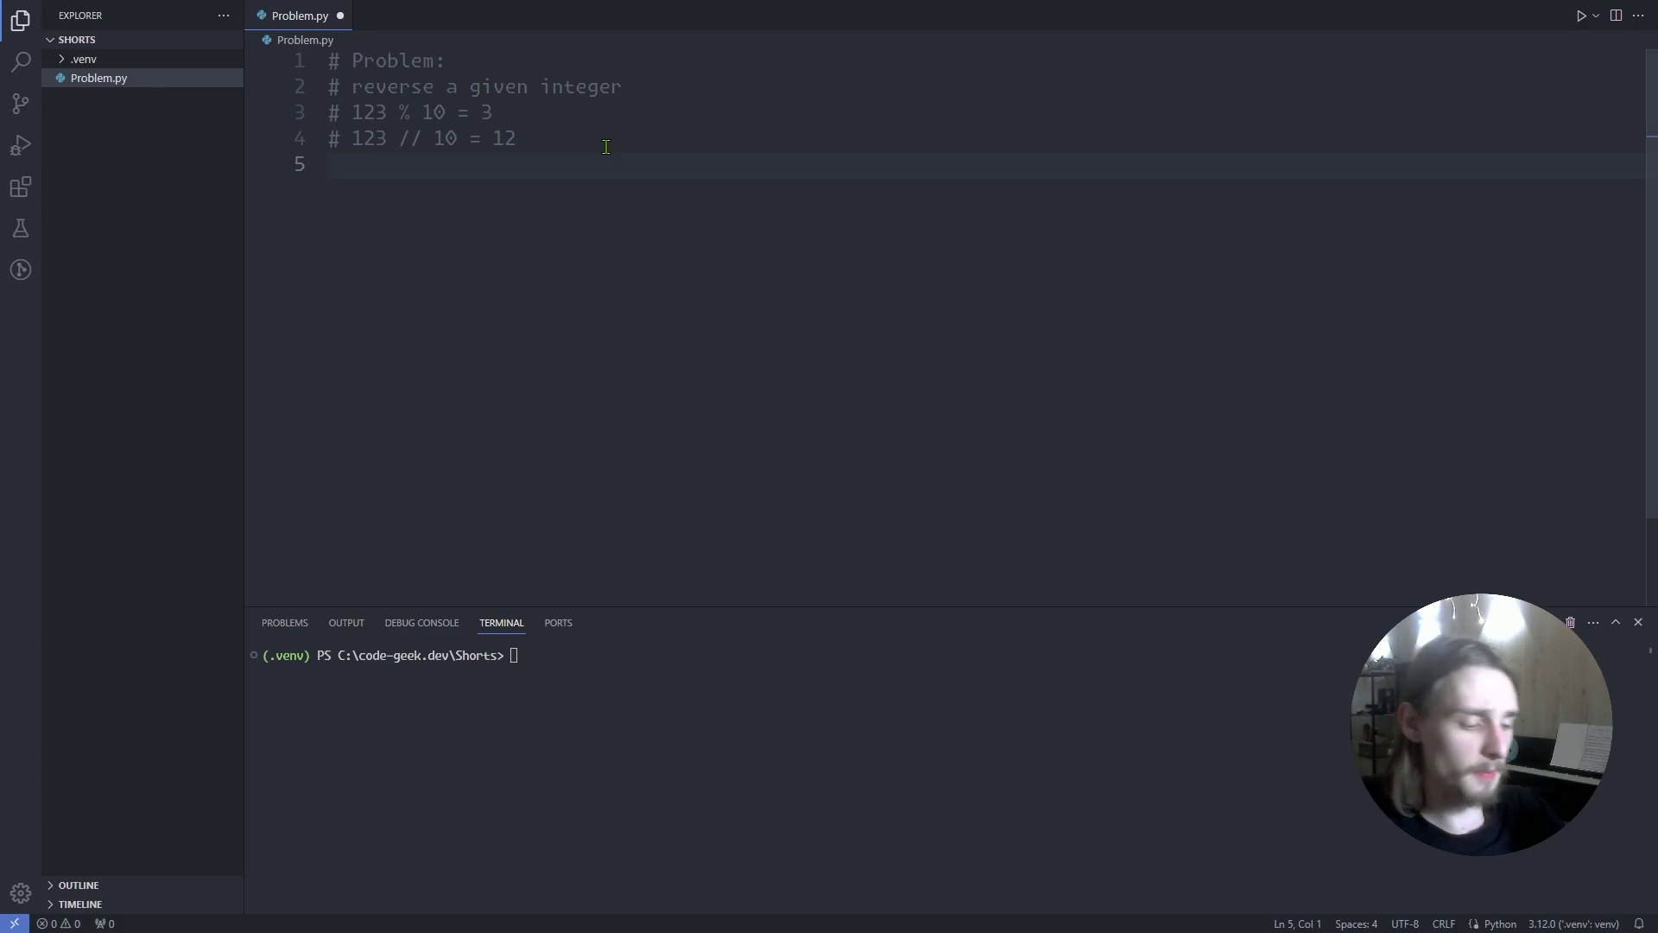
text(#123 * )
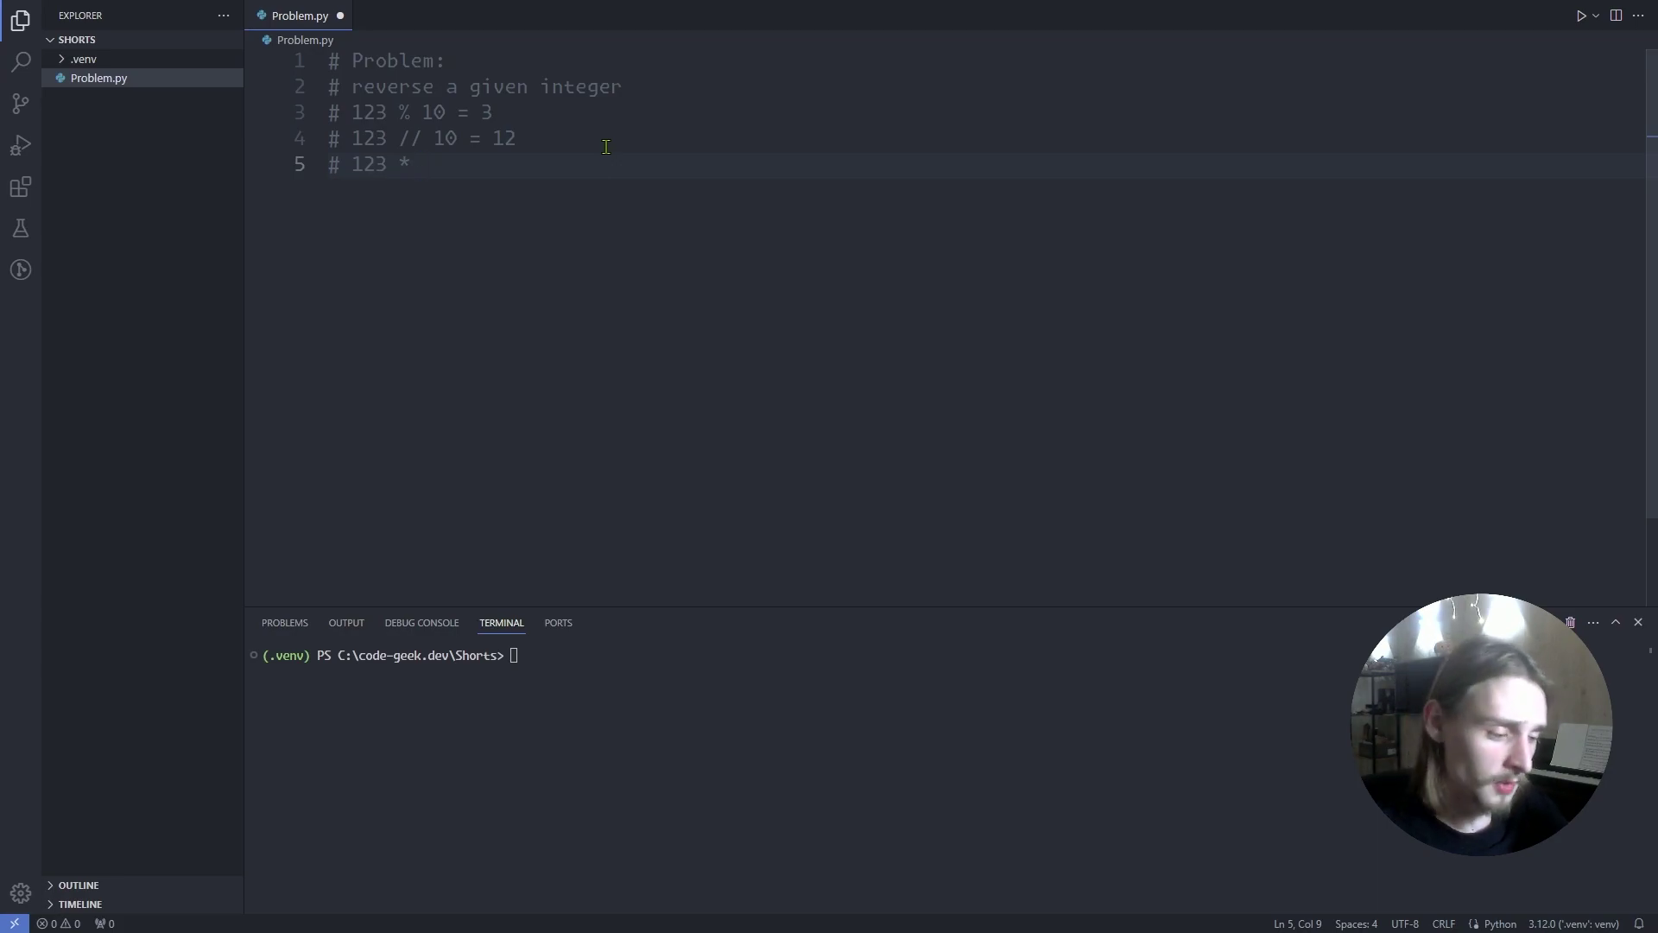
text(10  = )
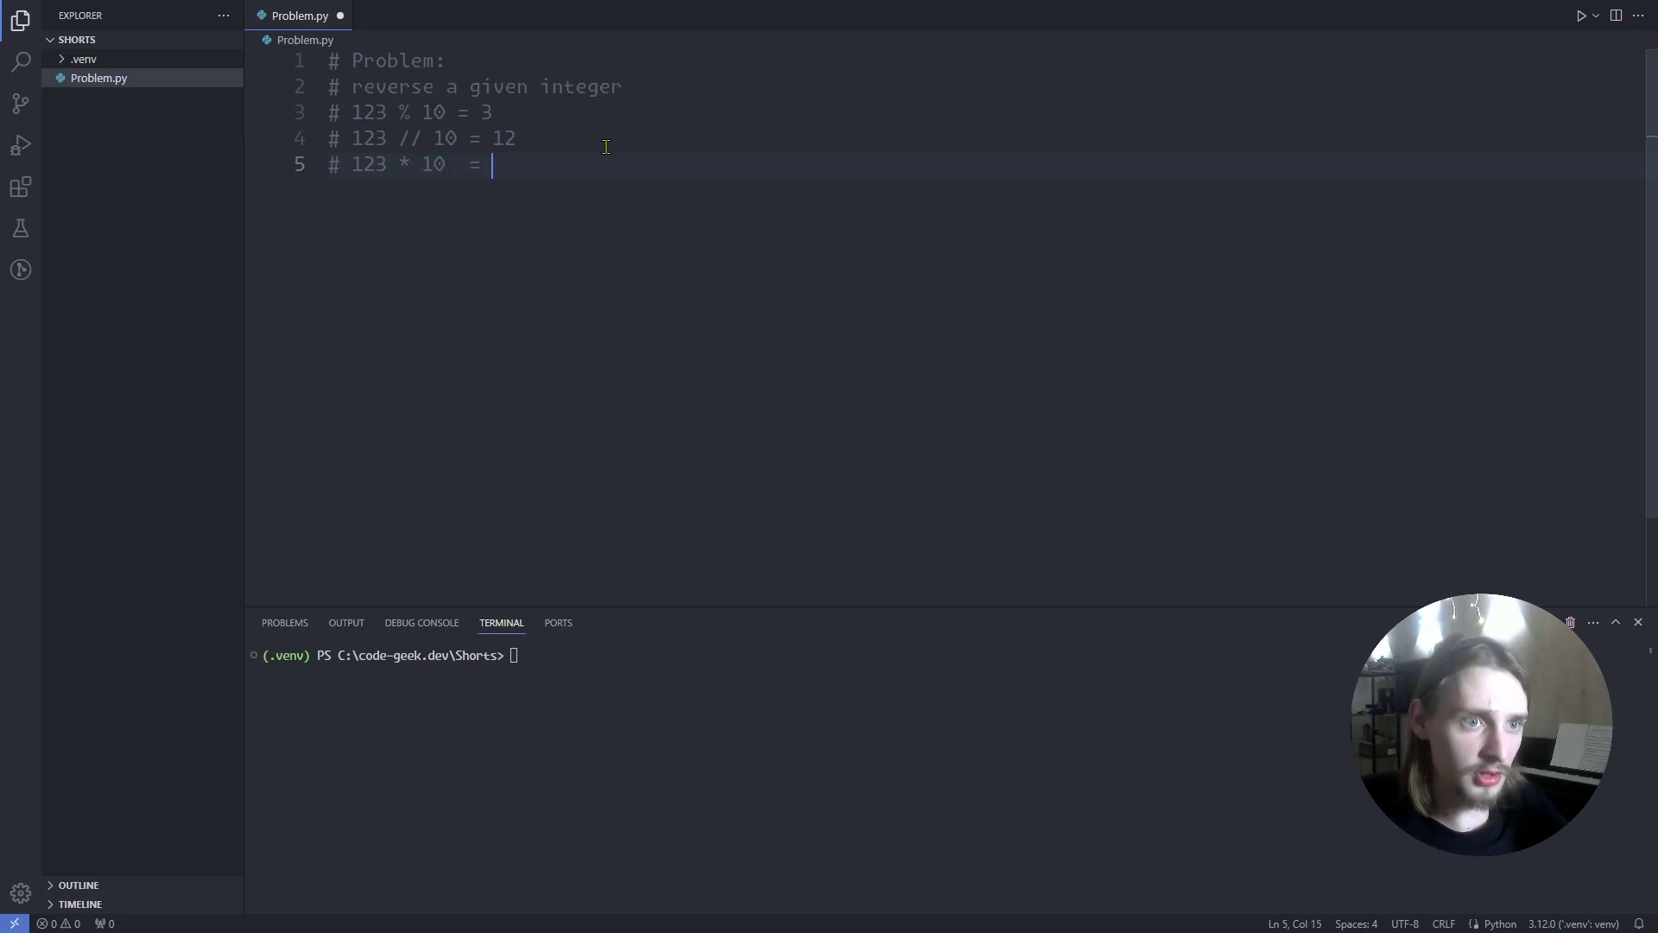
text(1230)
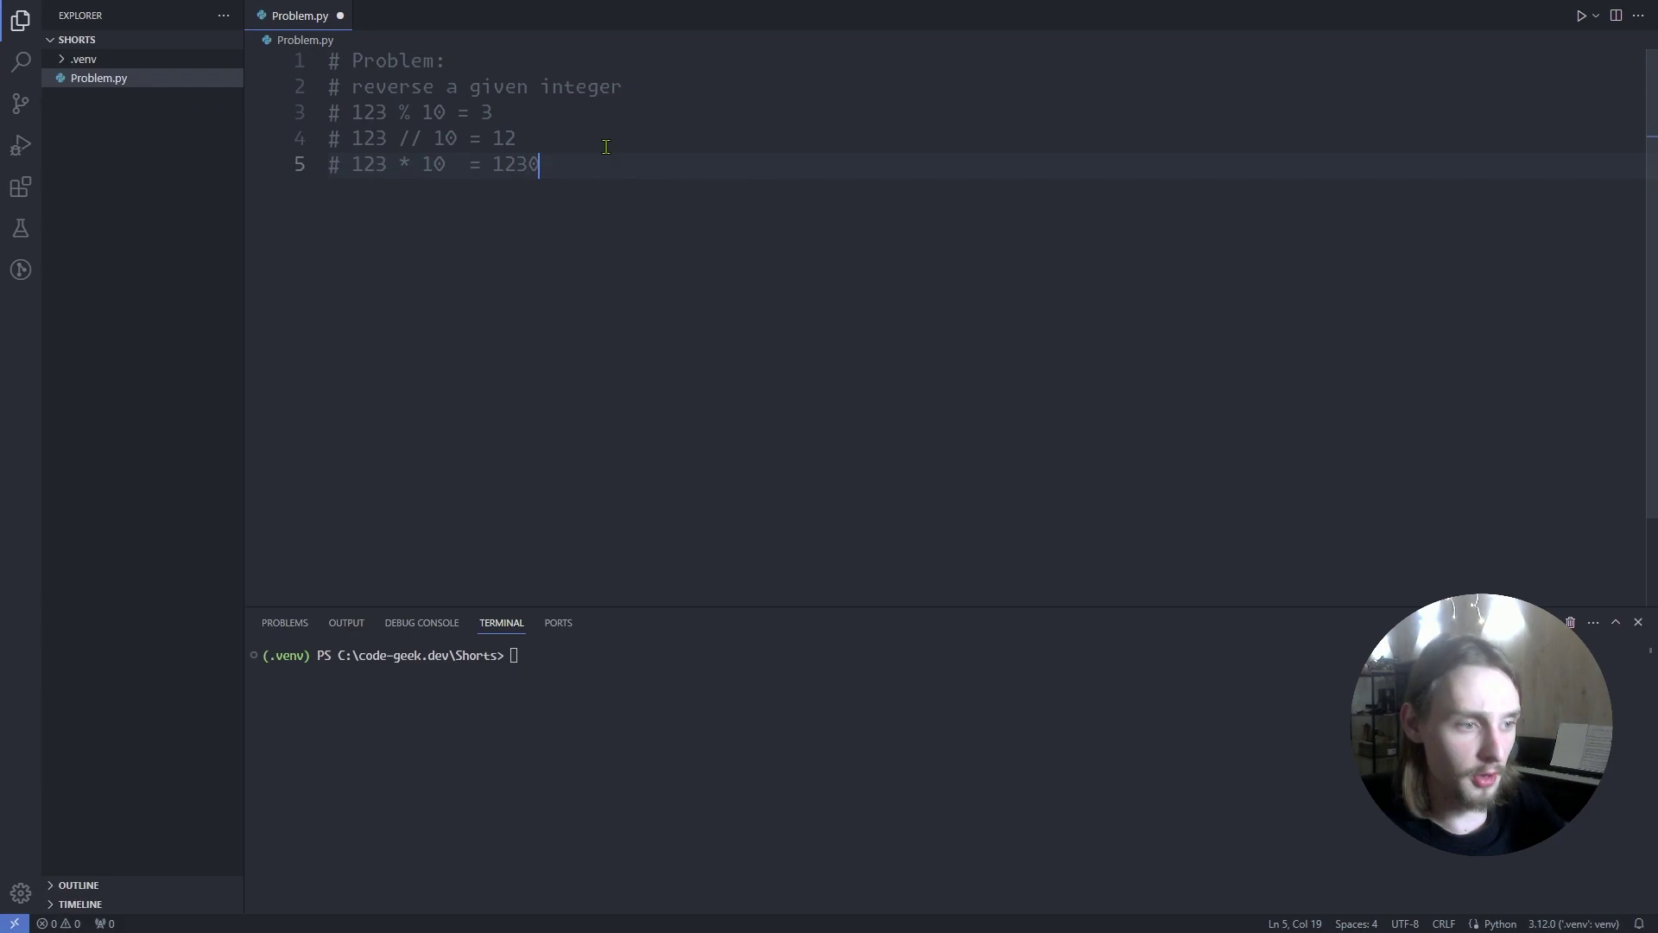
key(Return)
key(Return)
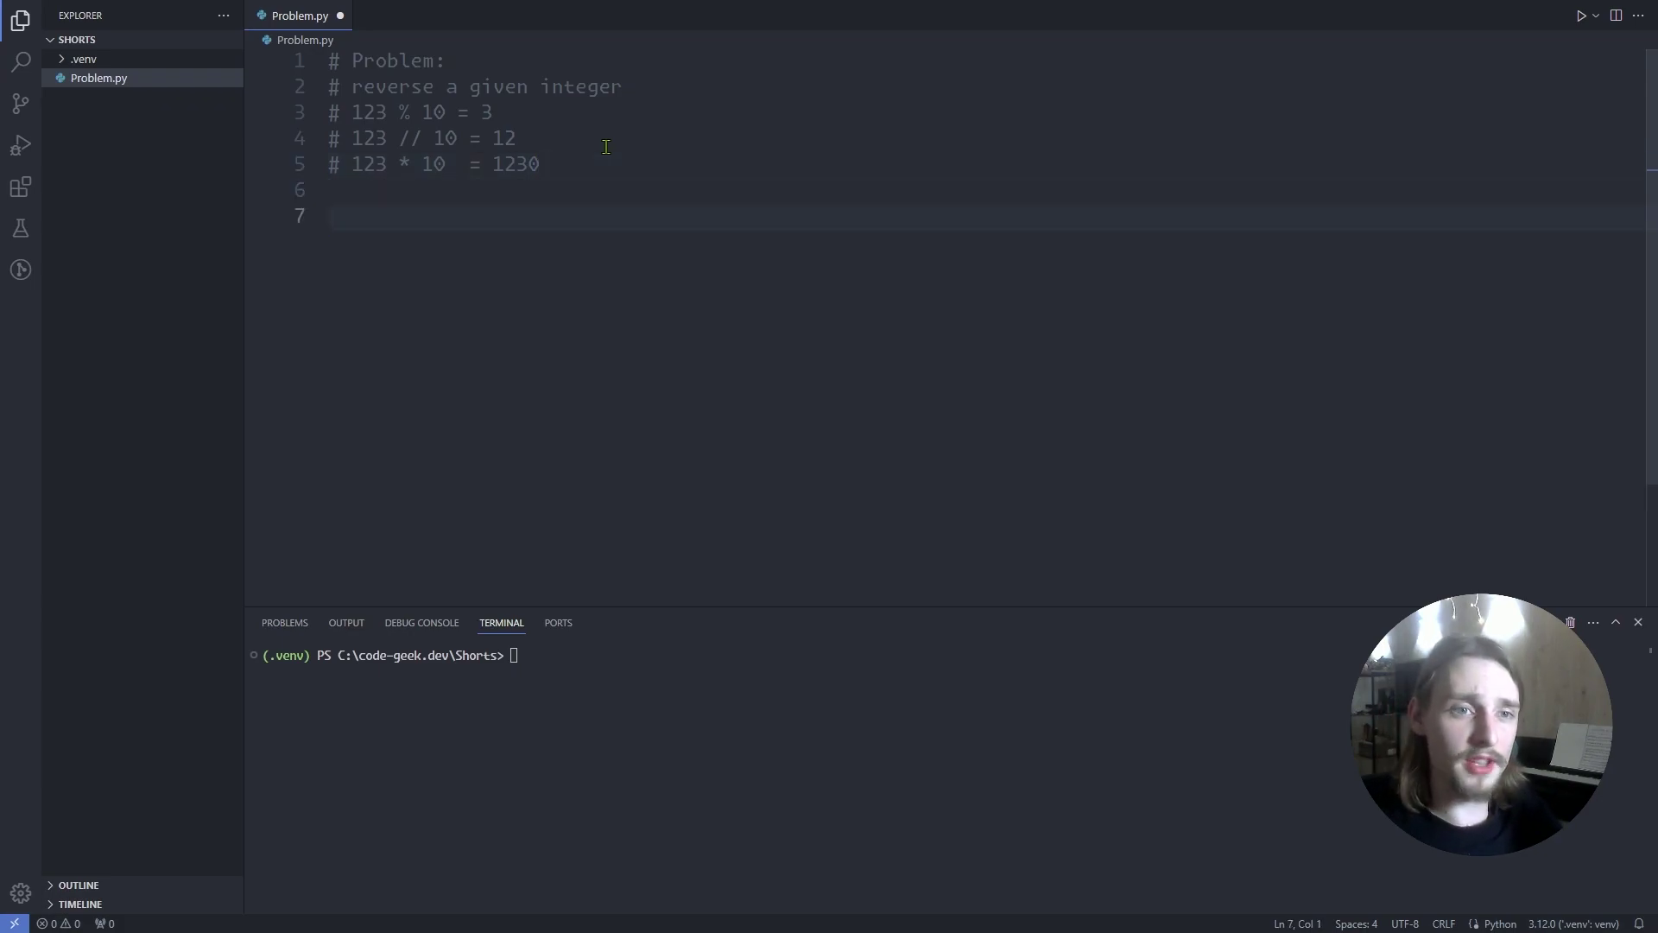
text(def)
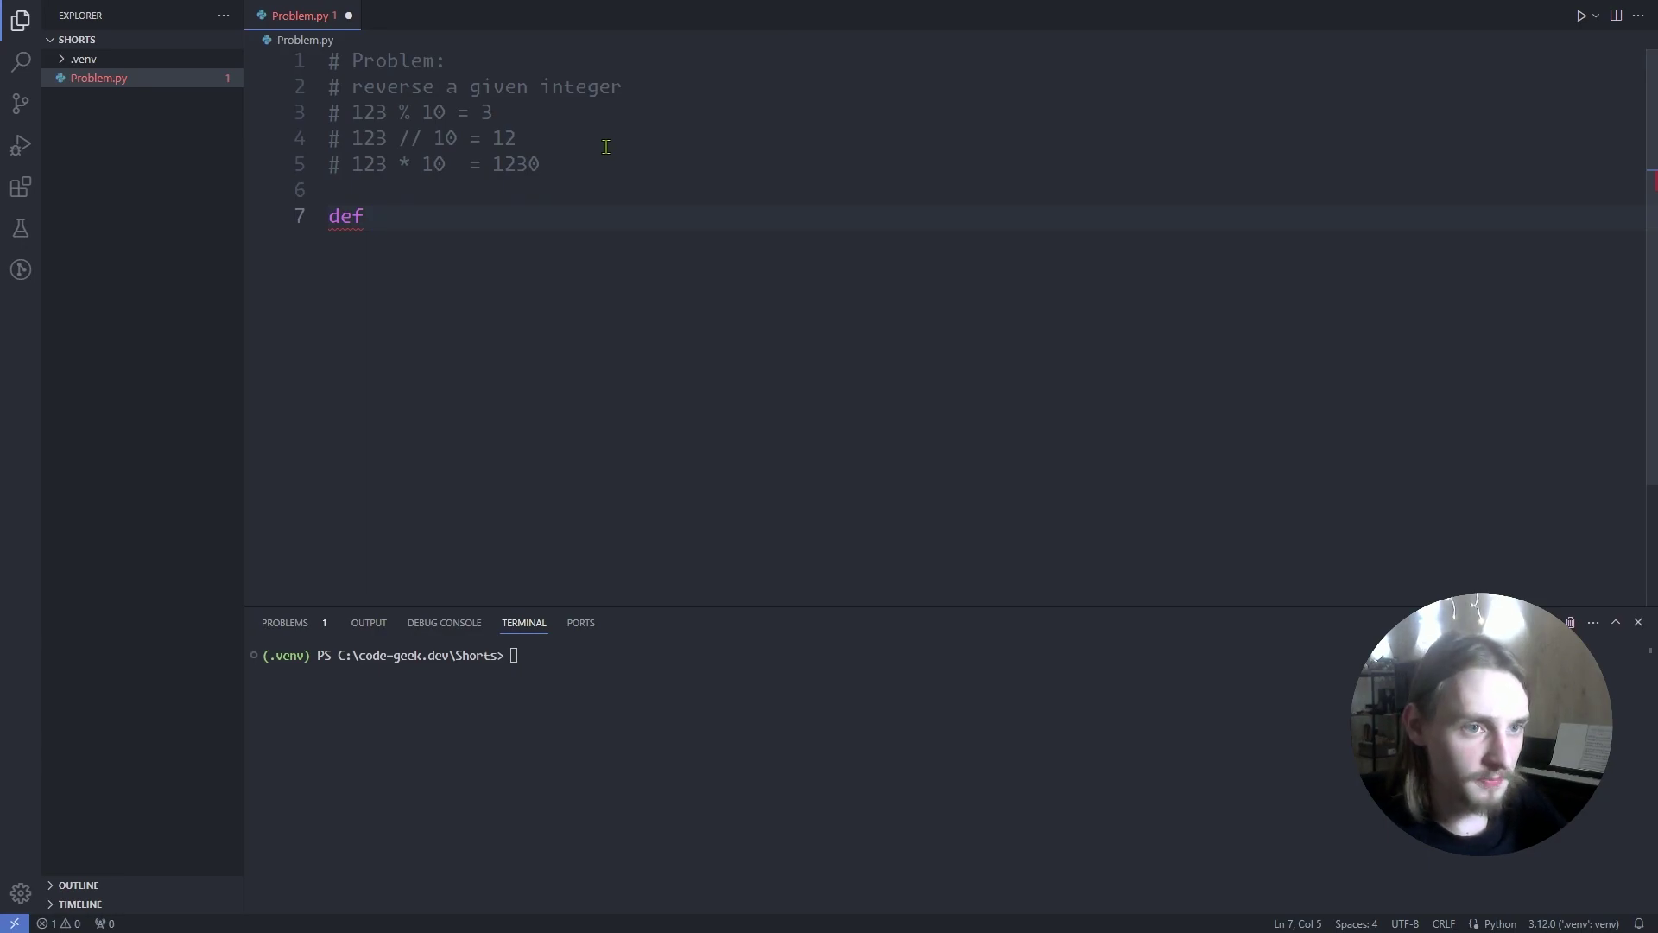
text(reveer)
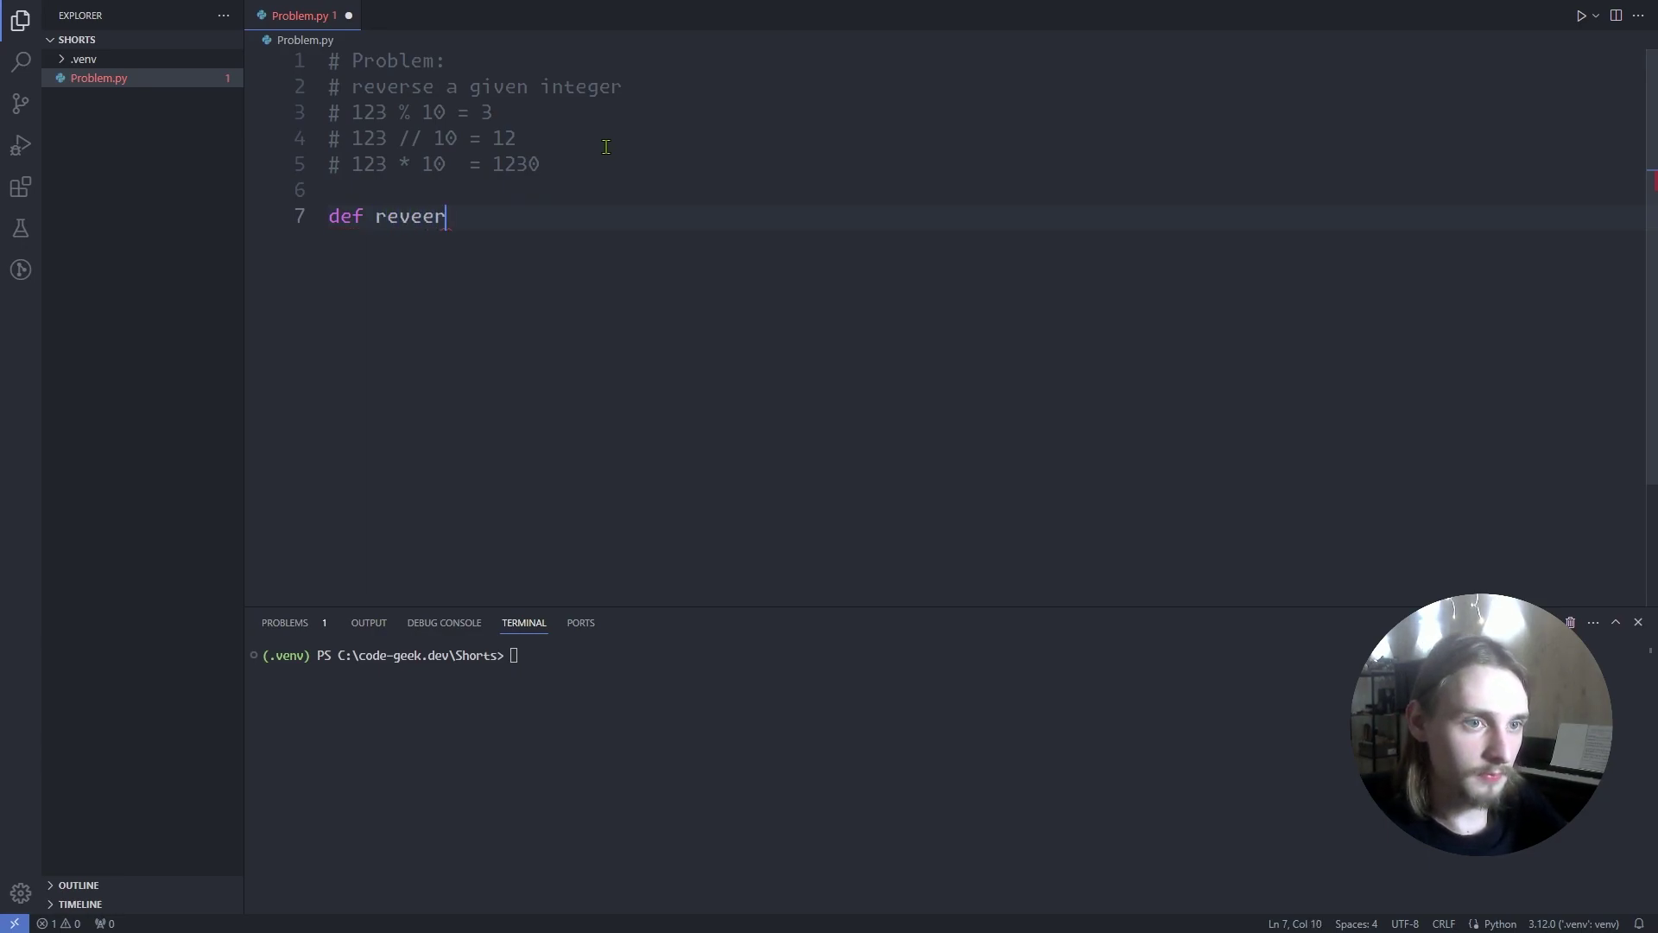
Define reverse_number(number) with reversed_number = 0 and a 'while number > 0:' loop header.
key(BackSpace)
key(BackSpace)
text(rse_nu)
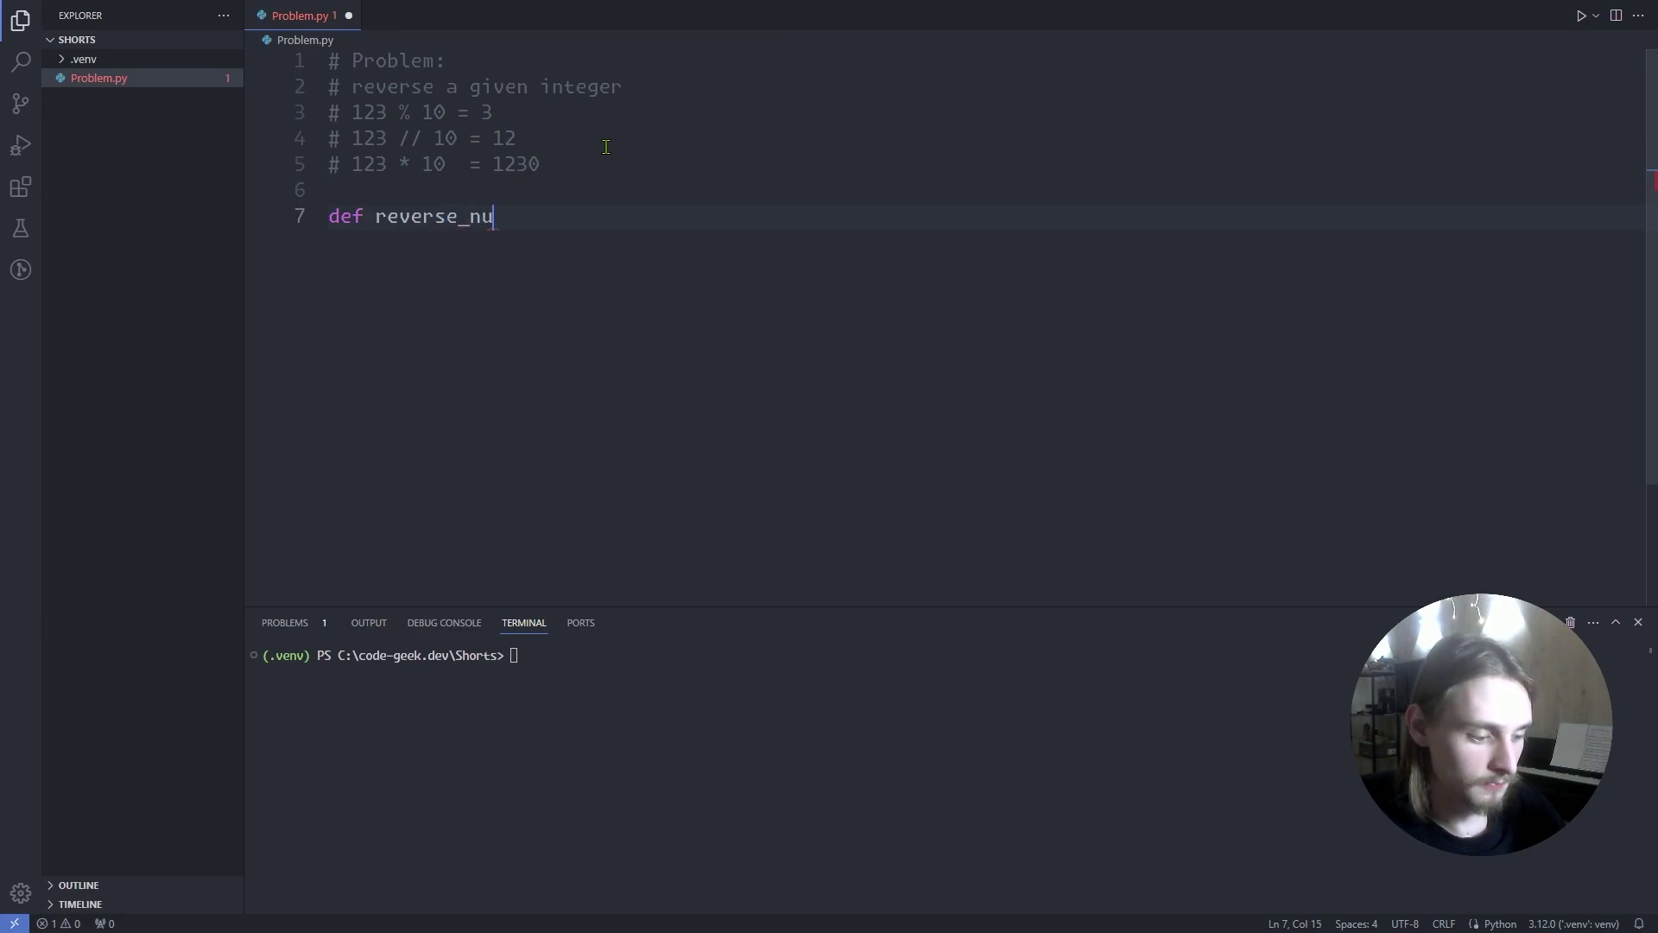
text(mber(number))
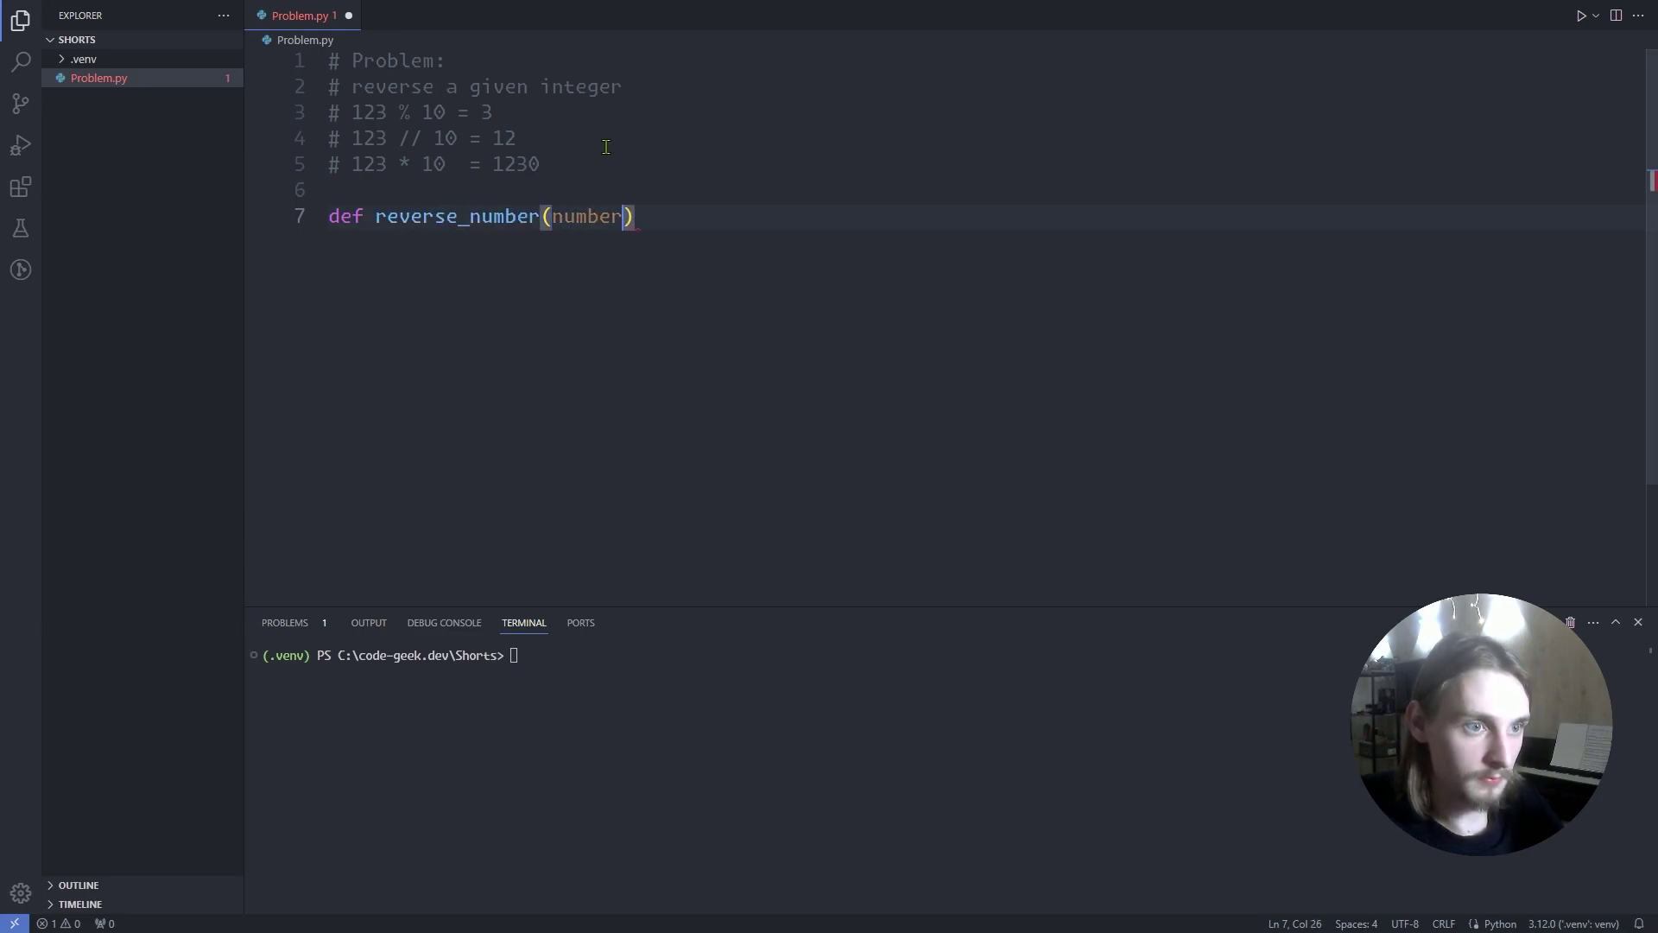
text(:)
key(Return)
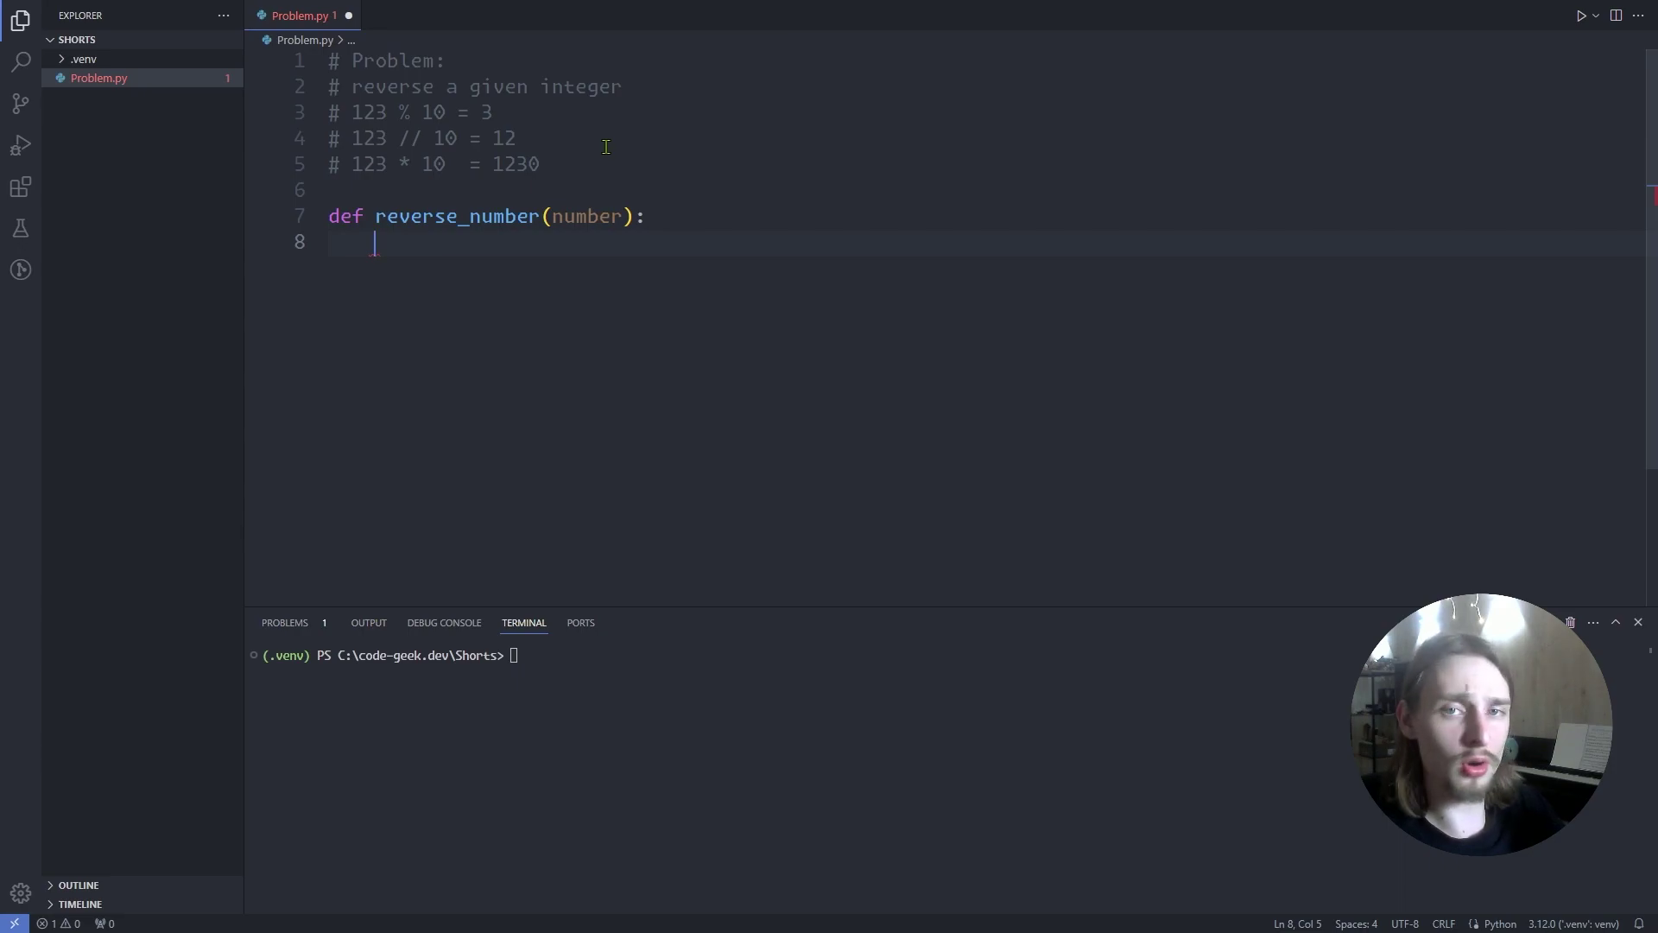
text(rev)
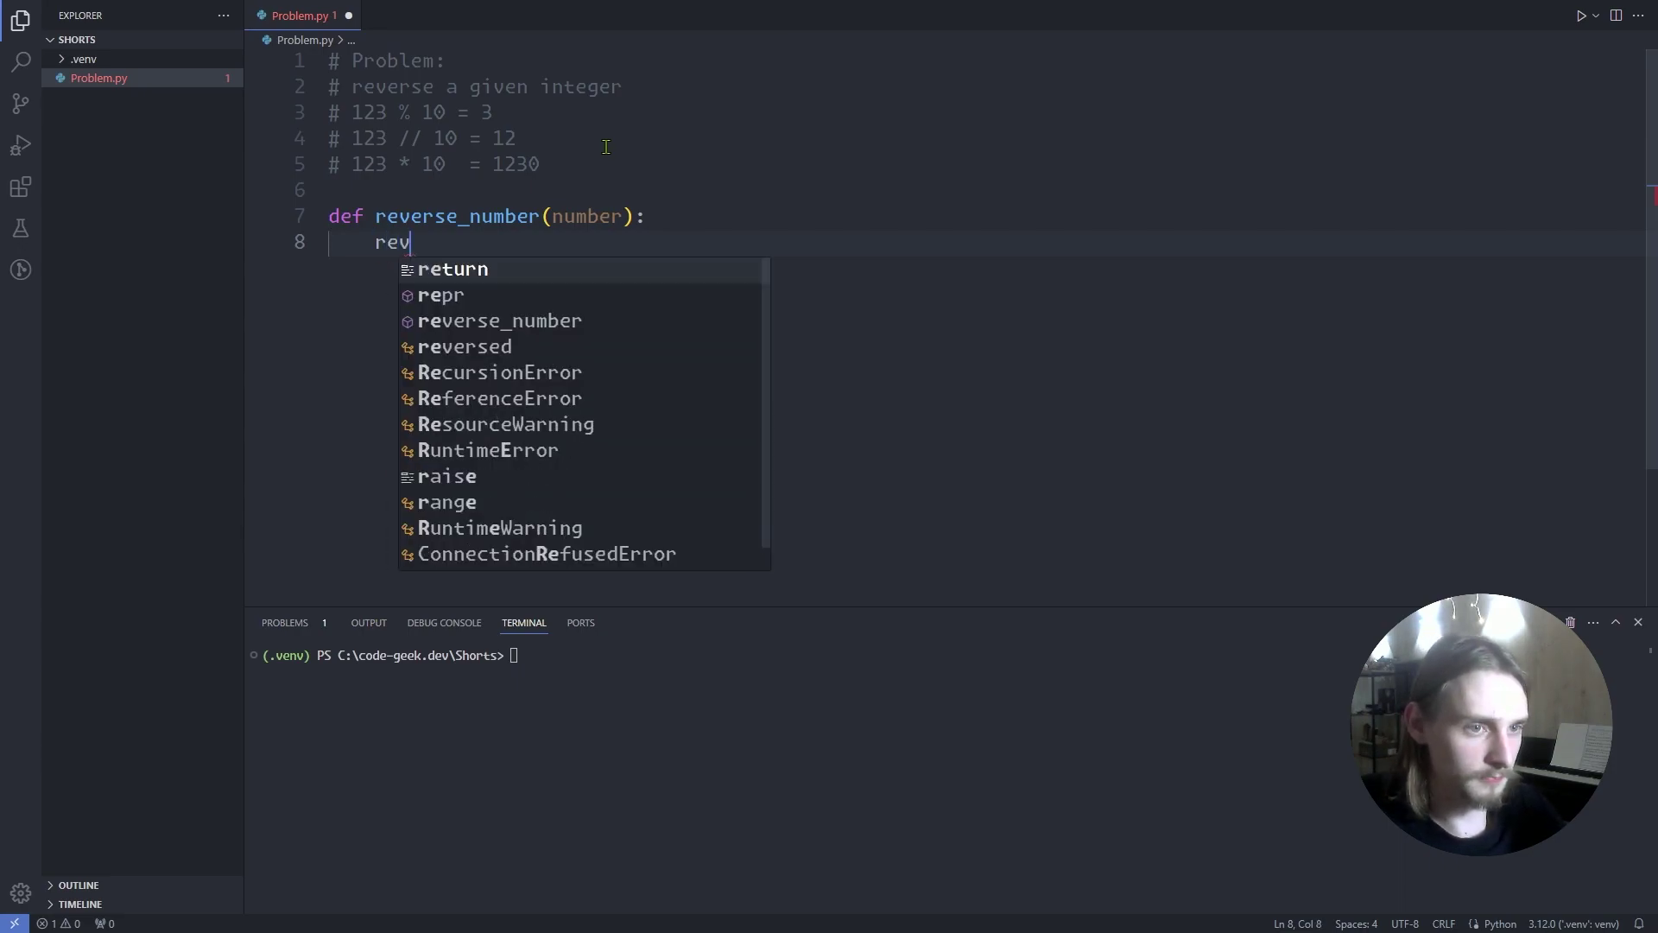
text(ersed_n)
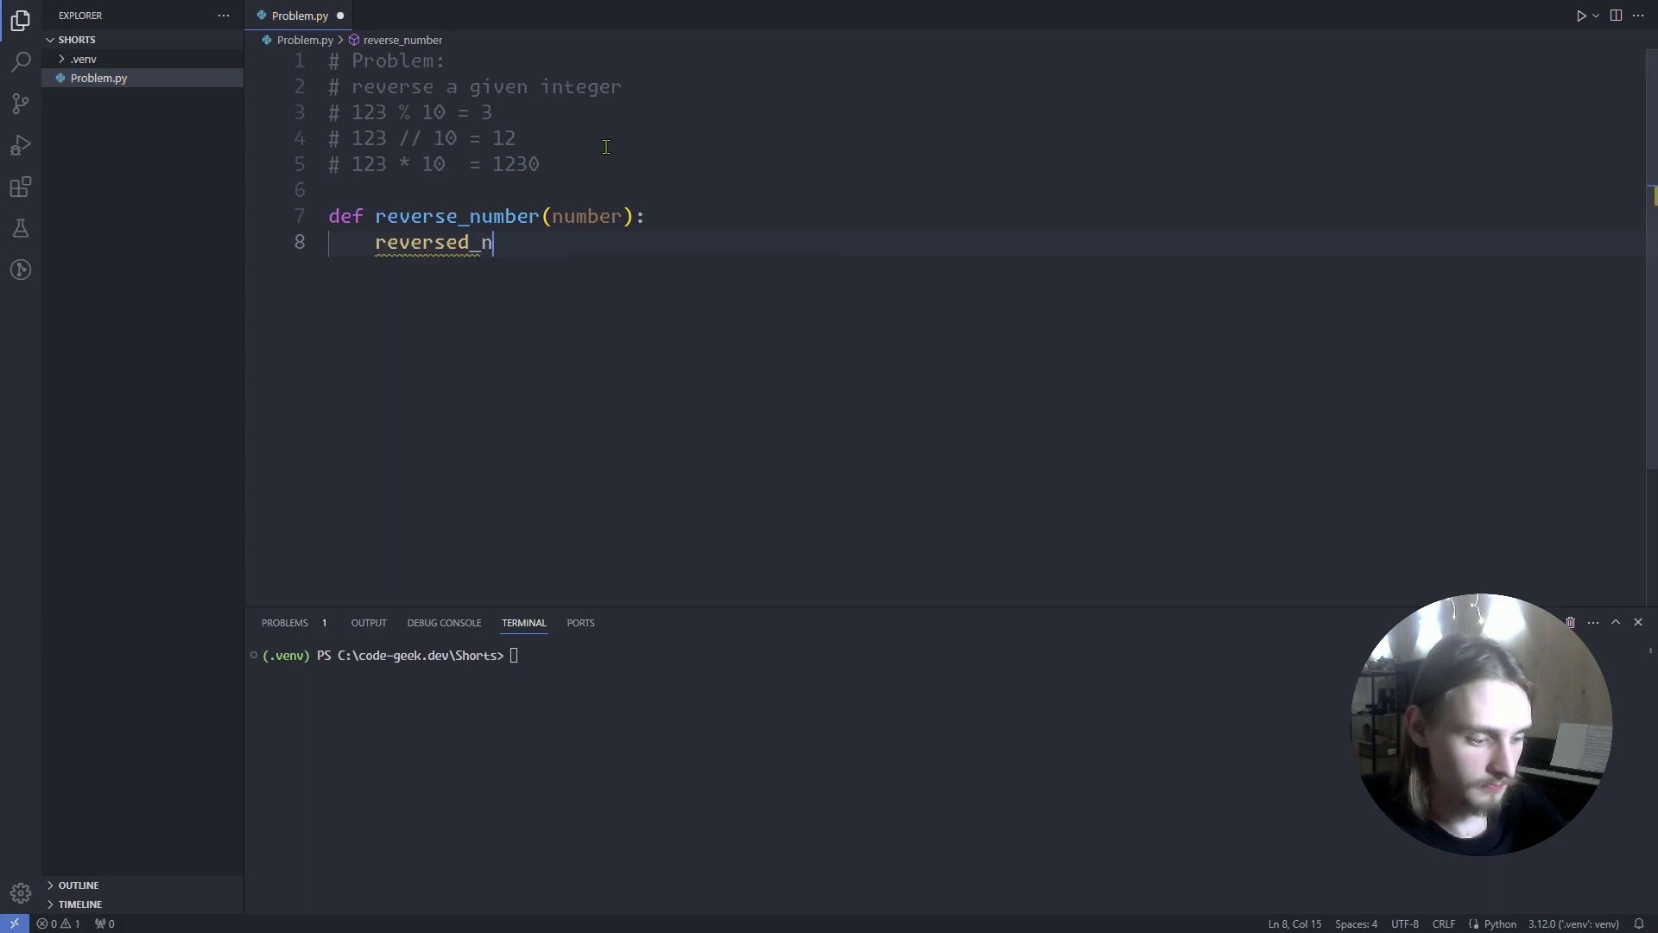
text(umber = 0)
key(Return)
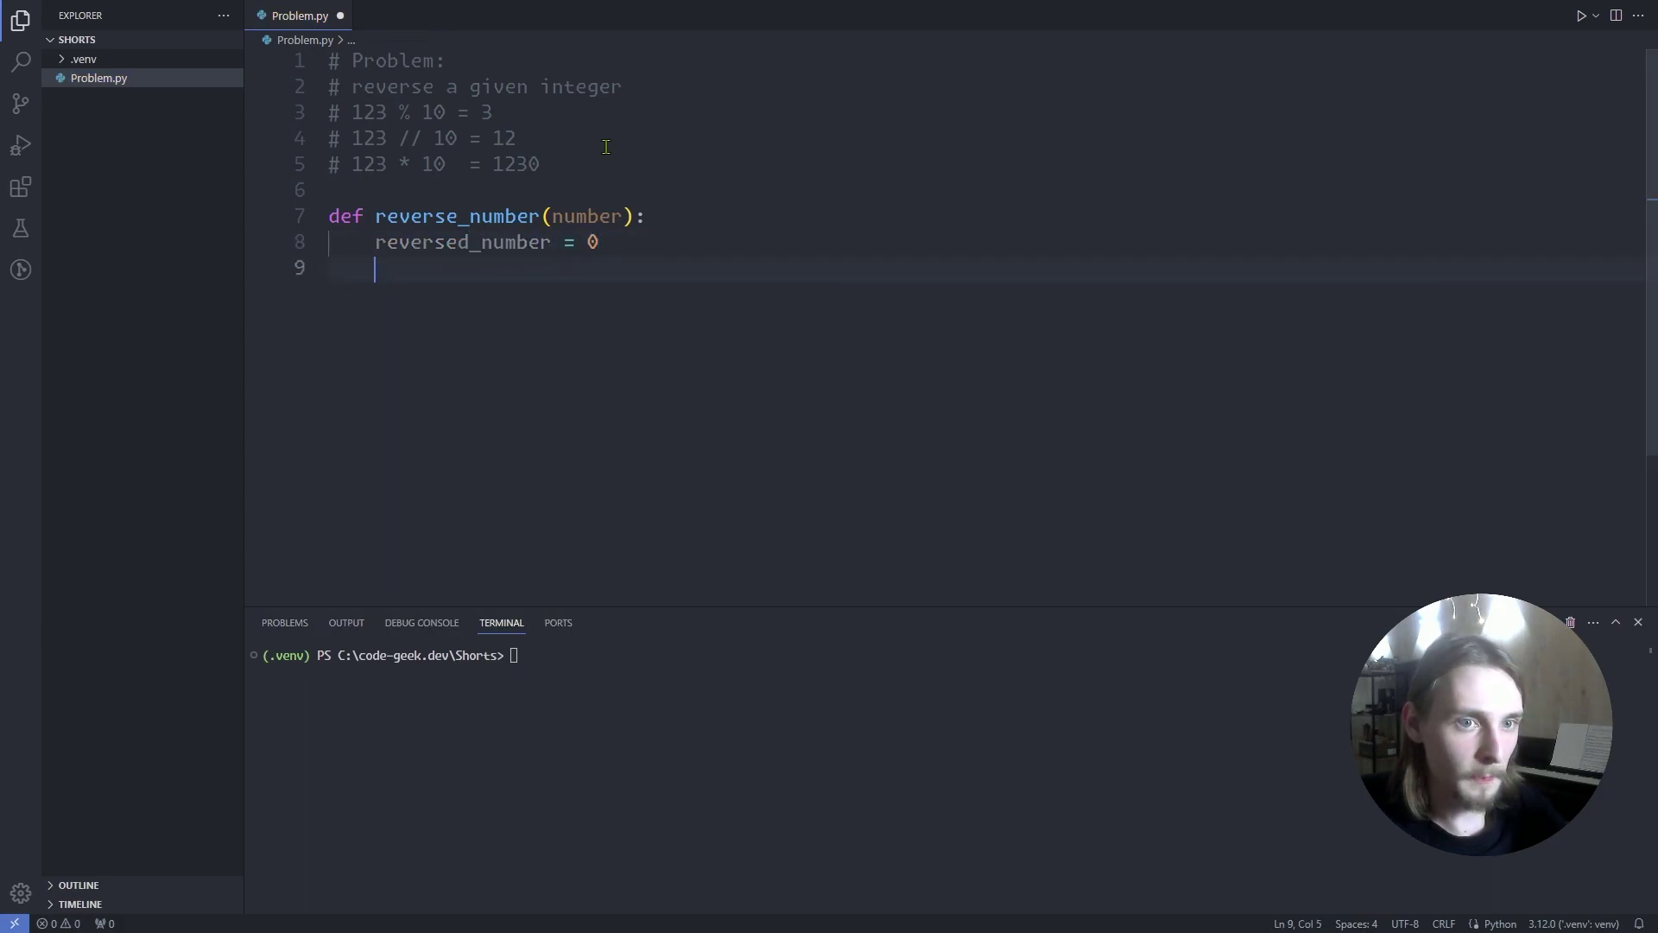
text(while)
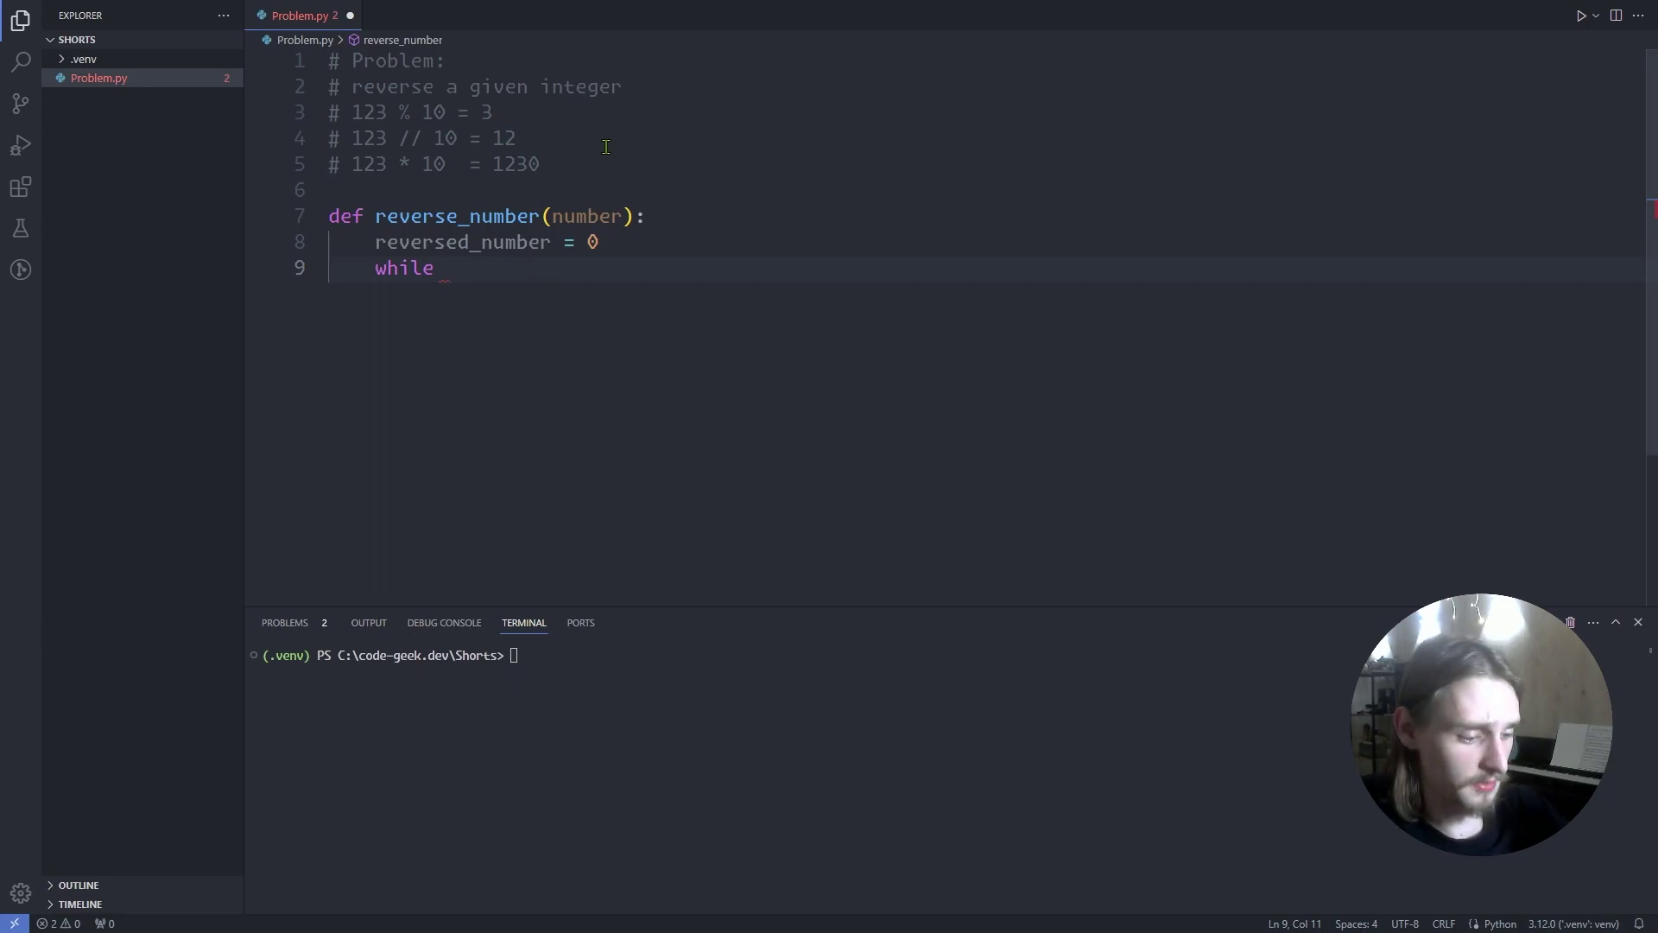
text(number  > )
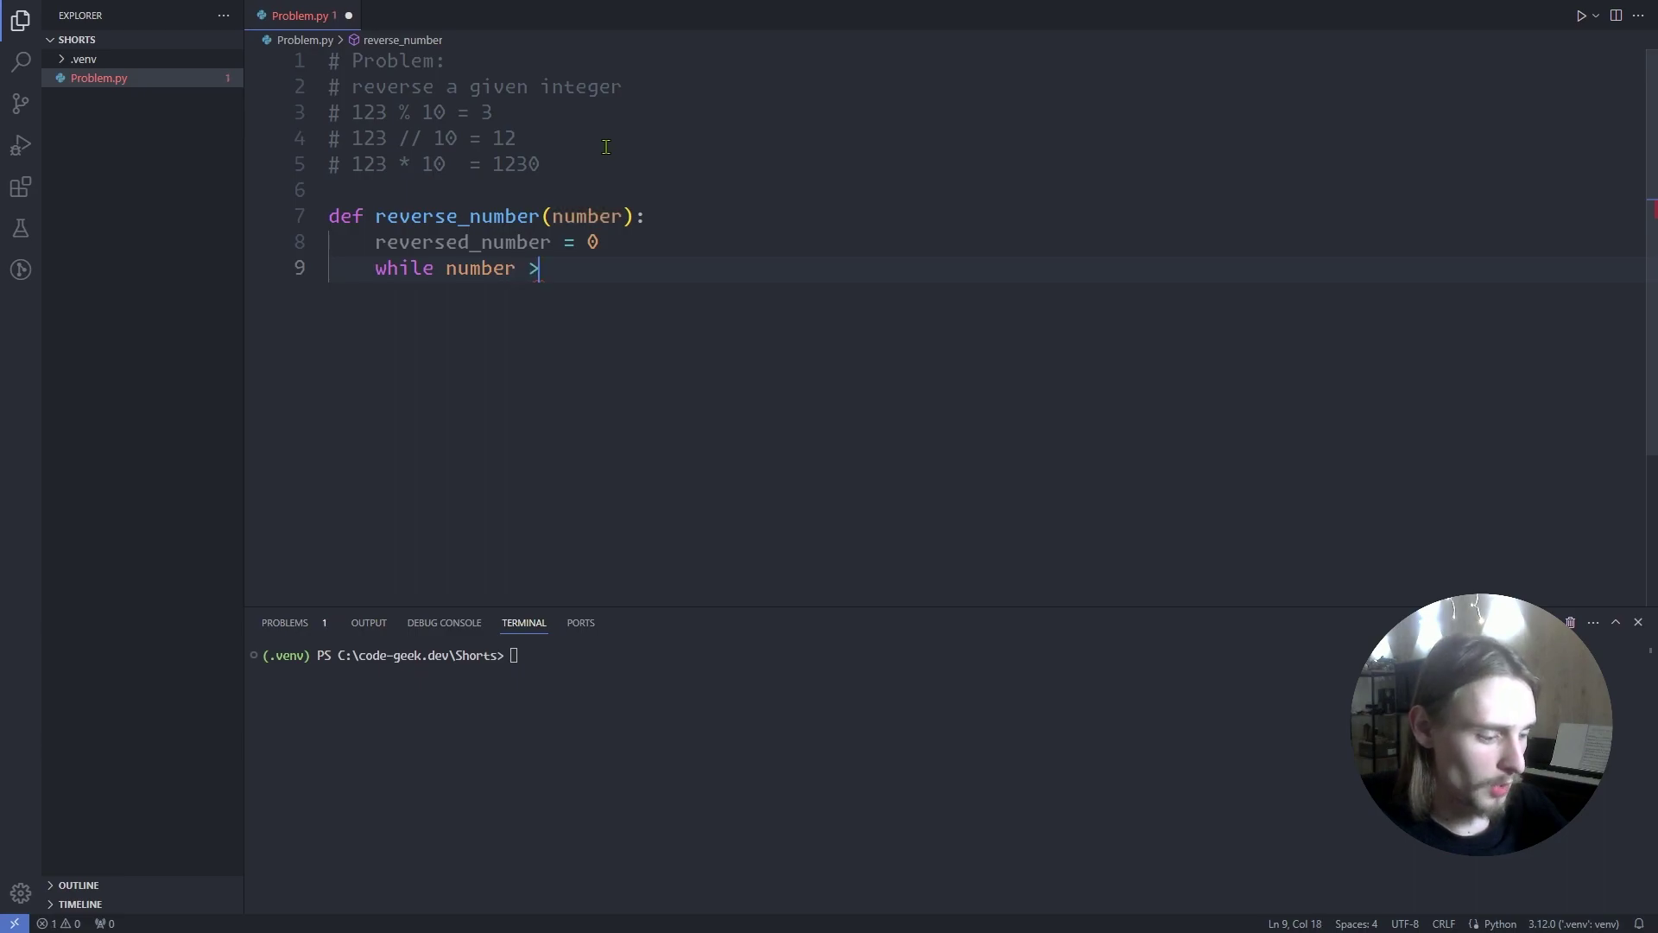
text(0:)
key(Return)
key(BackSpace)
key(BackSpace)
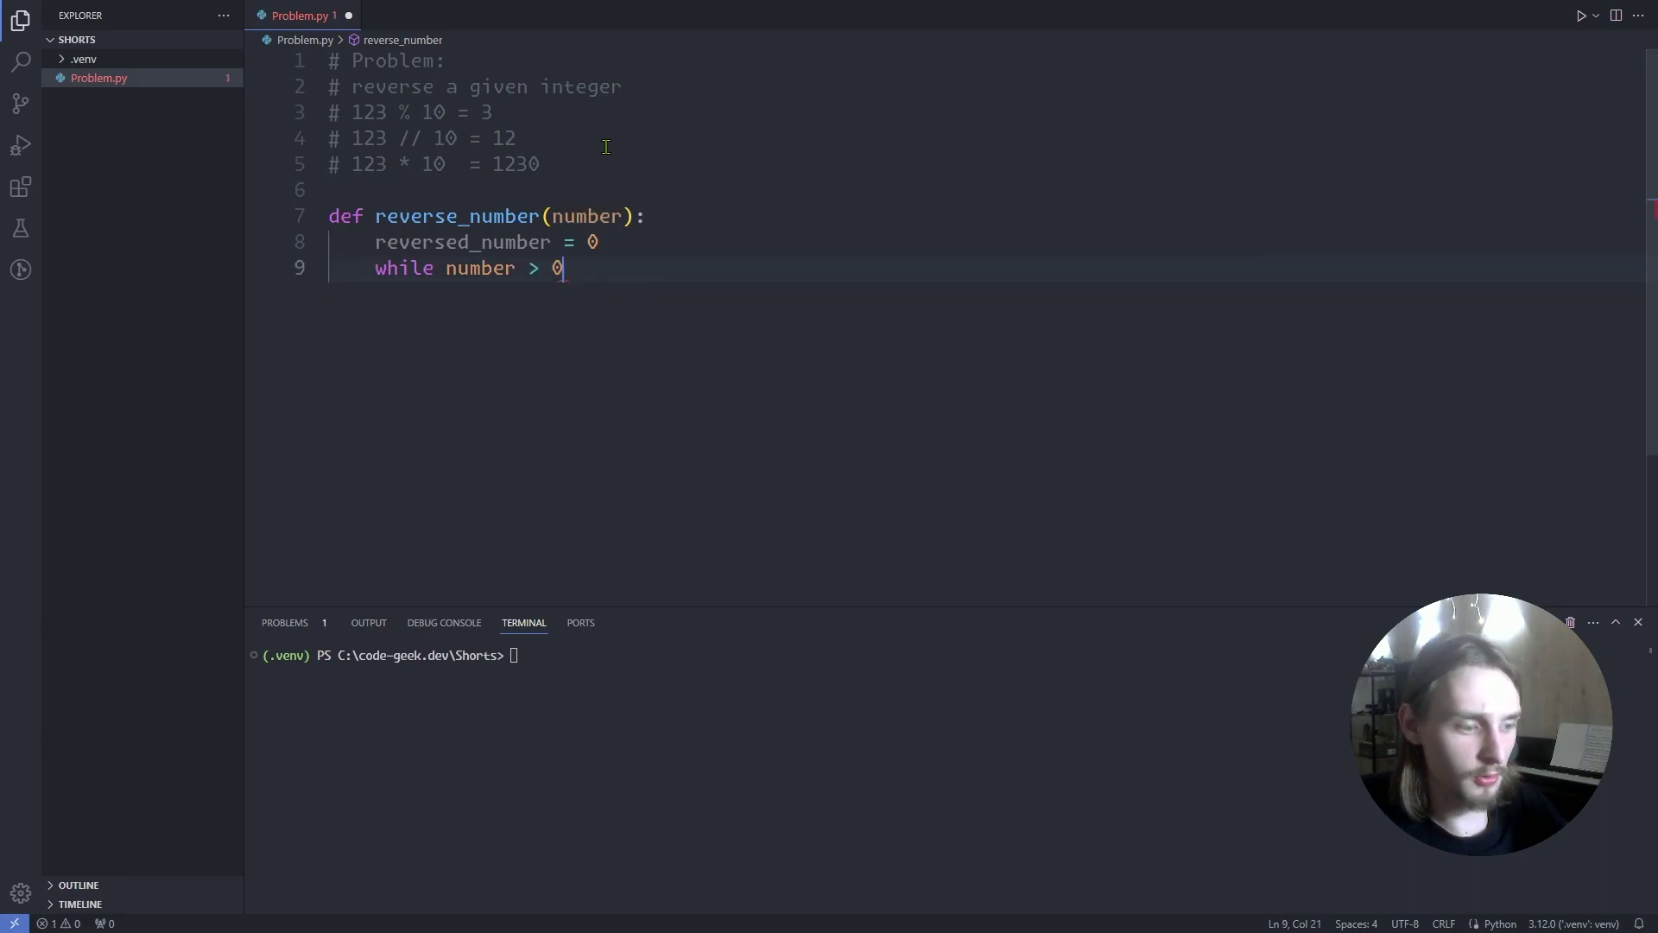
text(:)
key(Return)
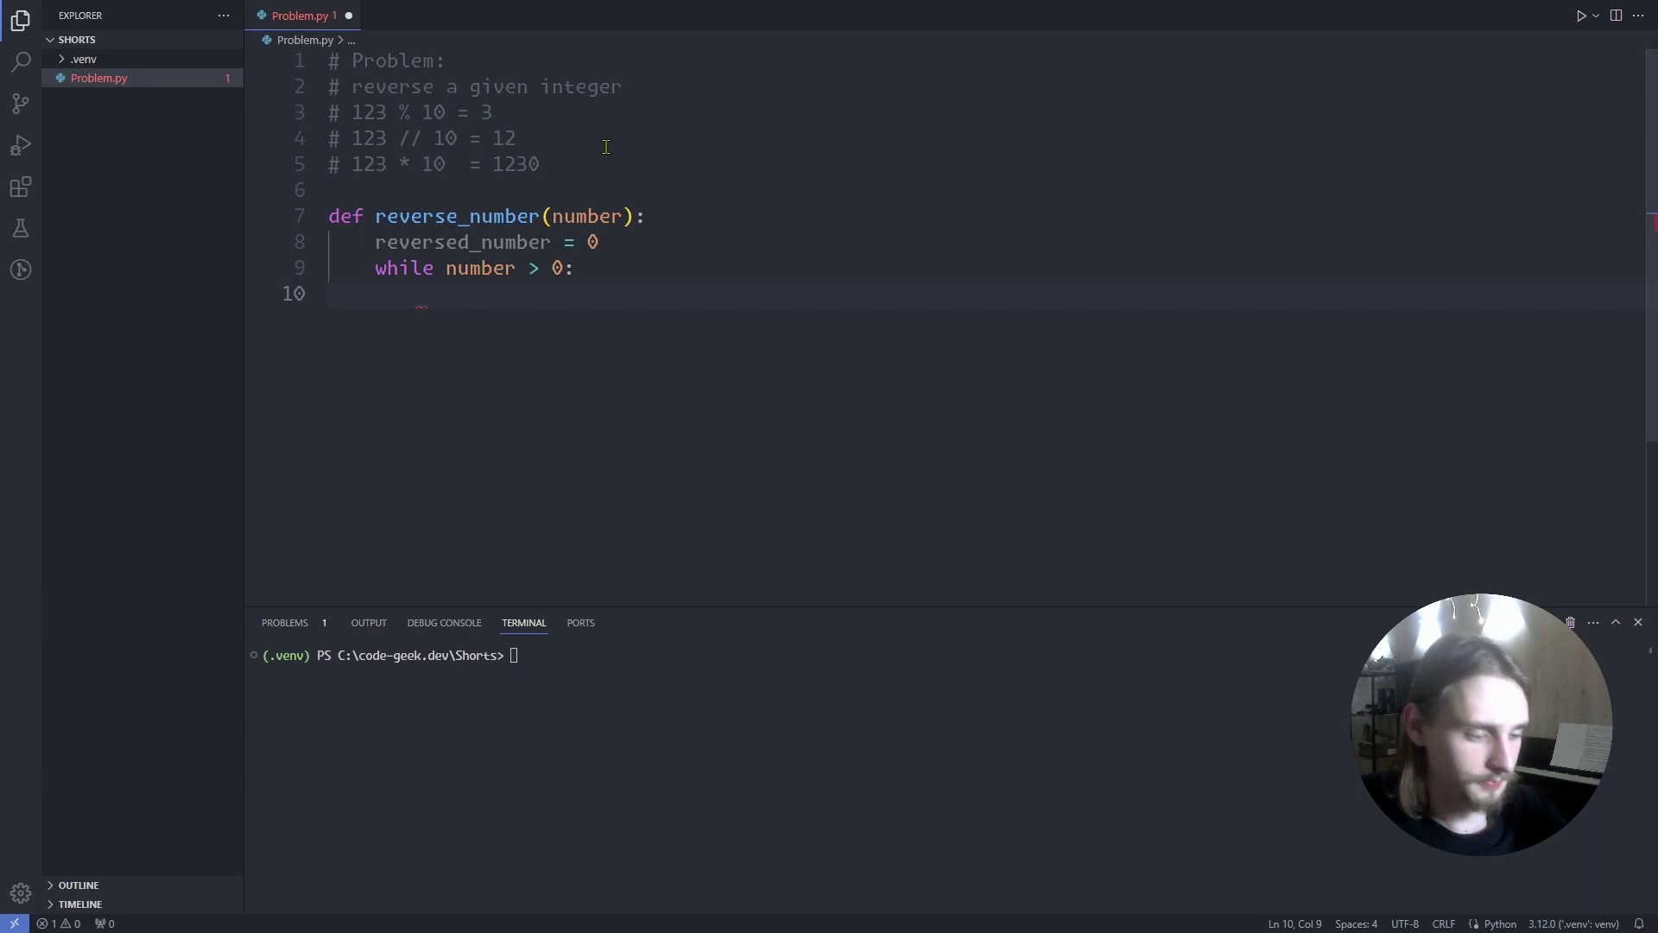
text(last_digit)
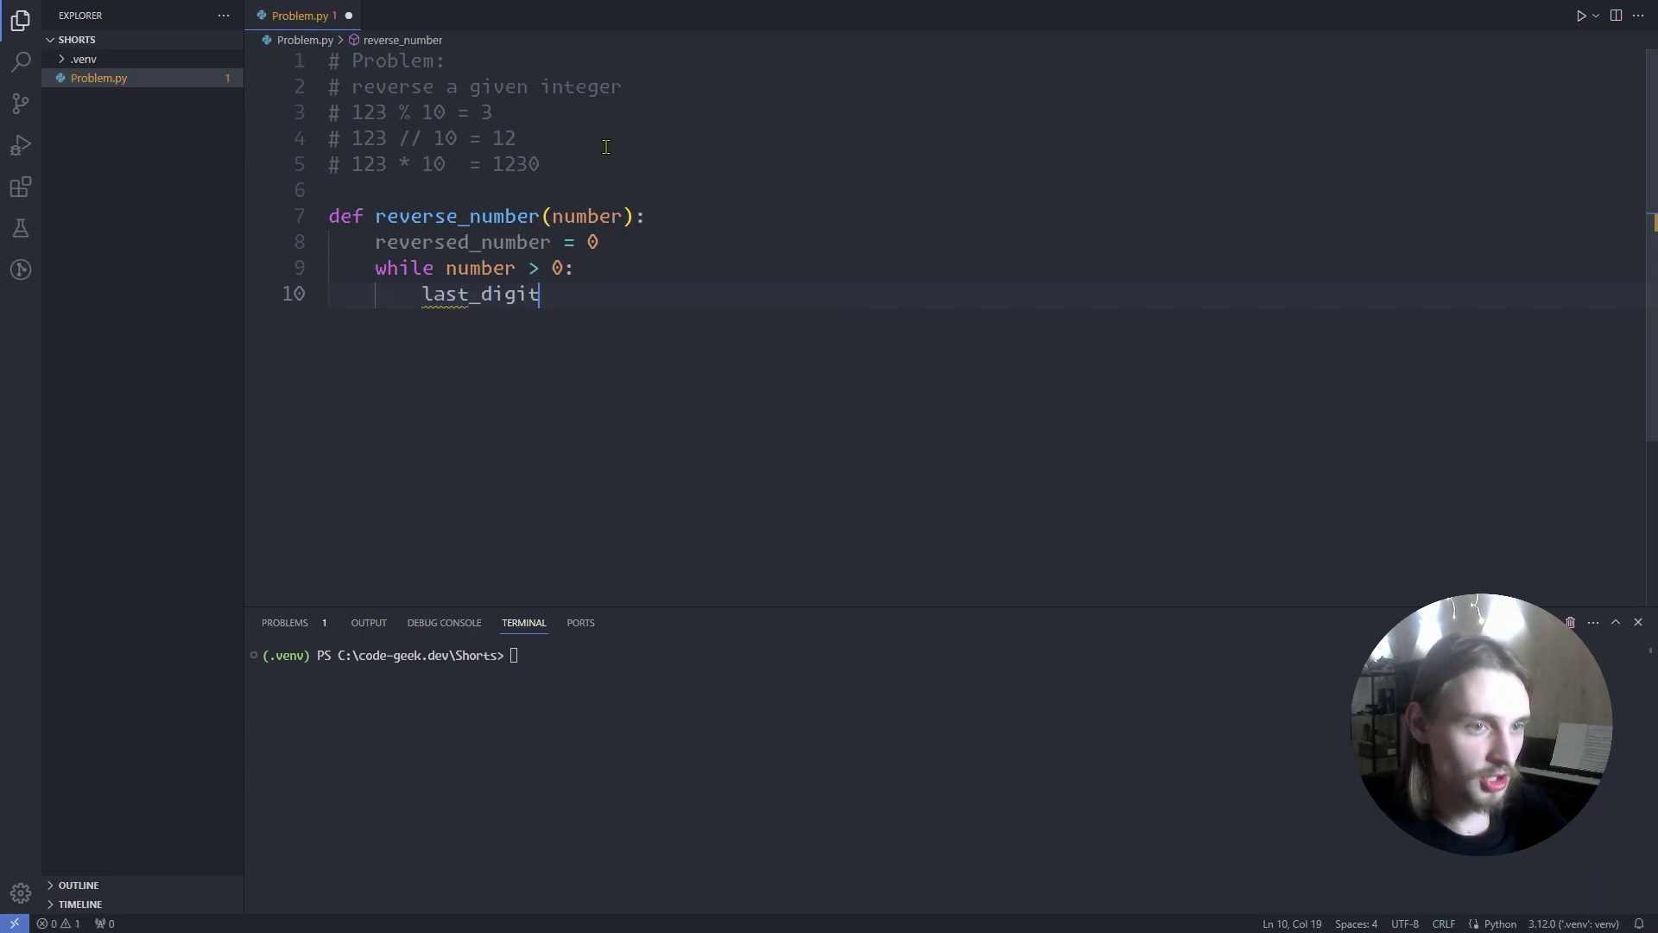
text( = number )
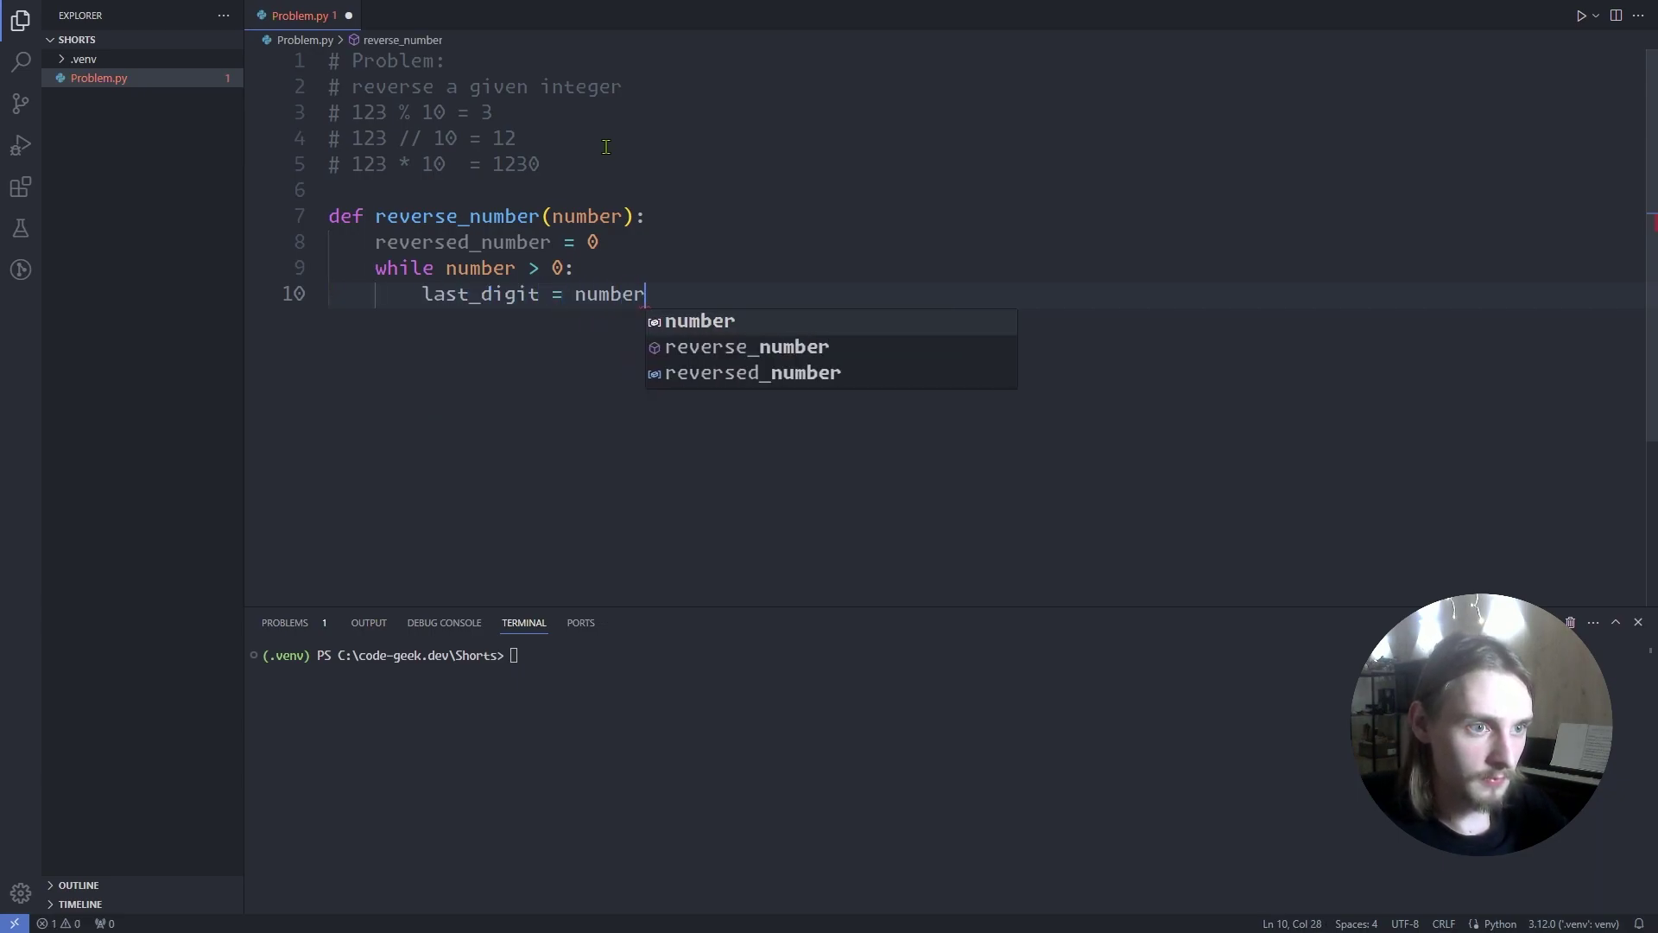
text(% 10)
Add last_digit = number % 10 and reversed_number = reversed_number * 10 + last_digit to the loop.
key(Return)
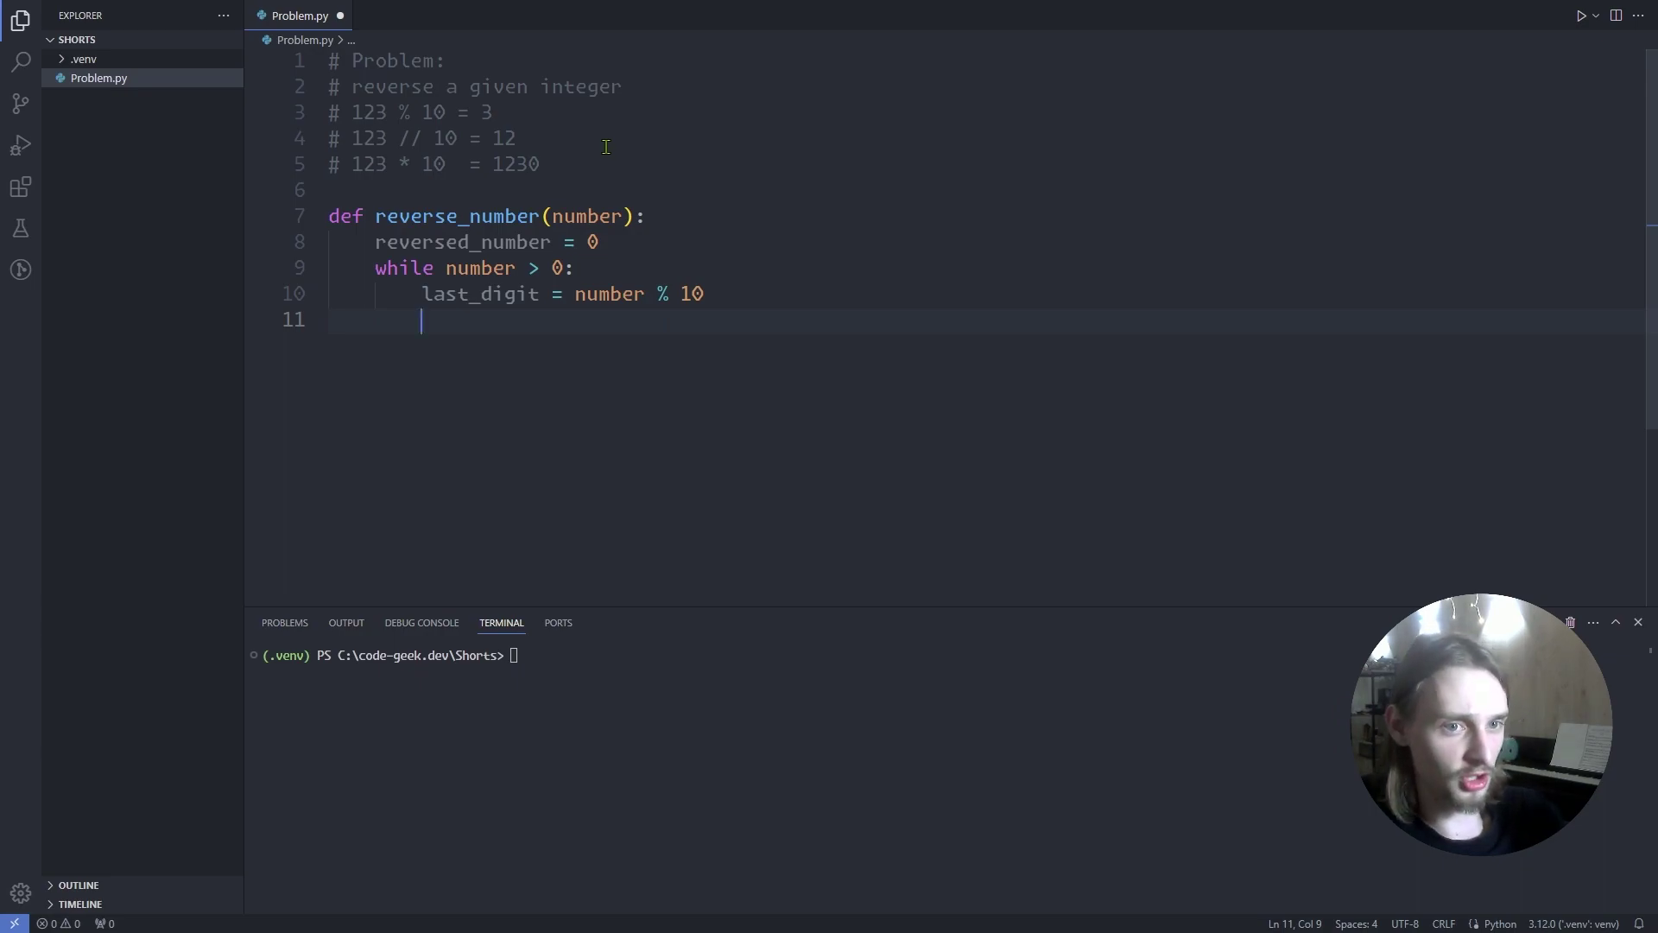
text(reveer)
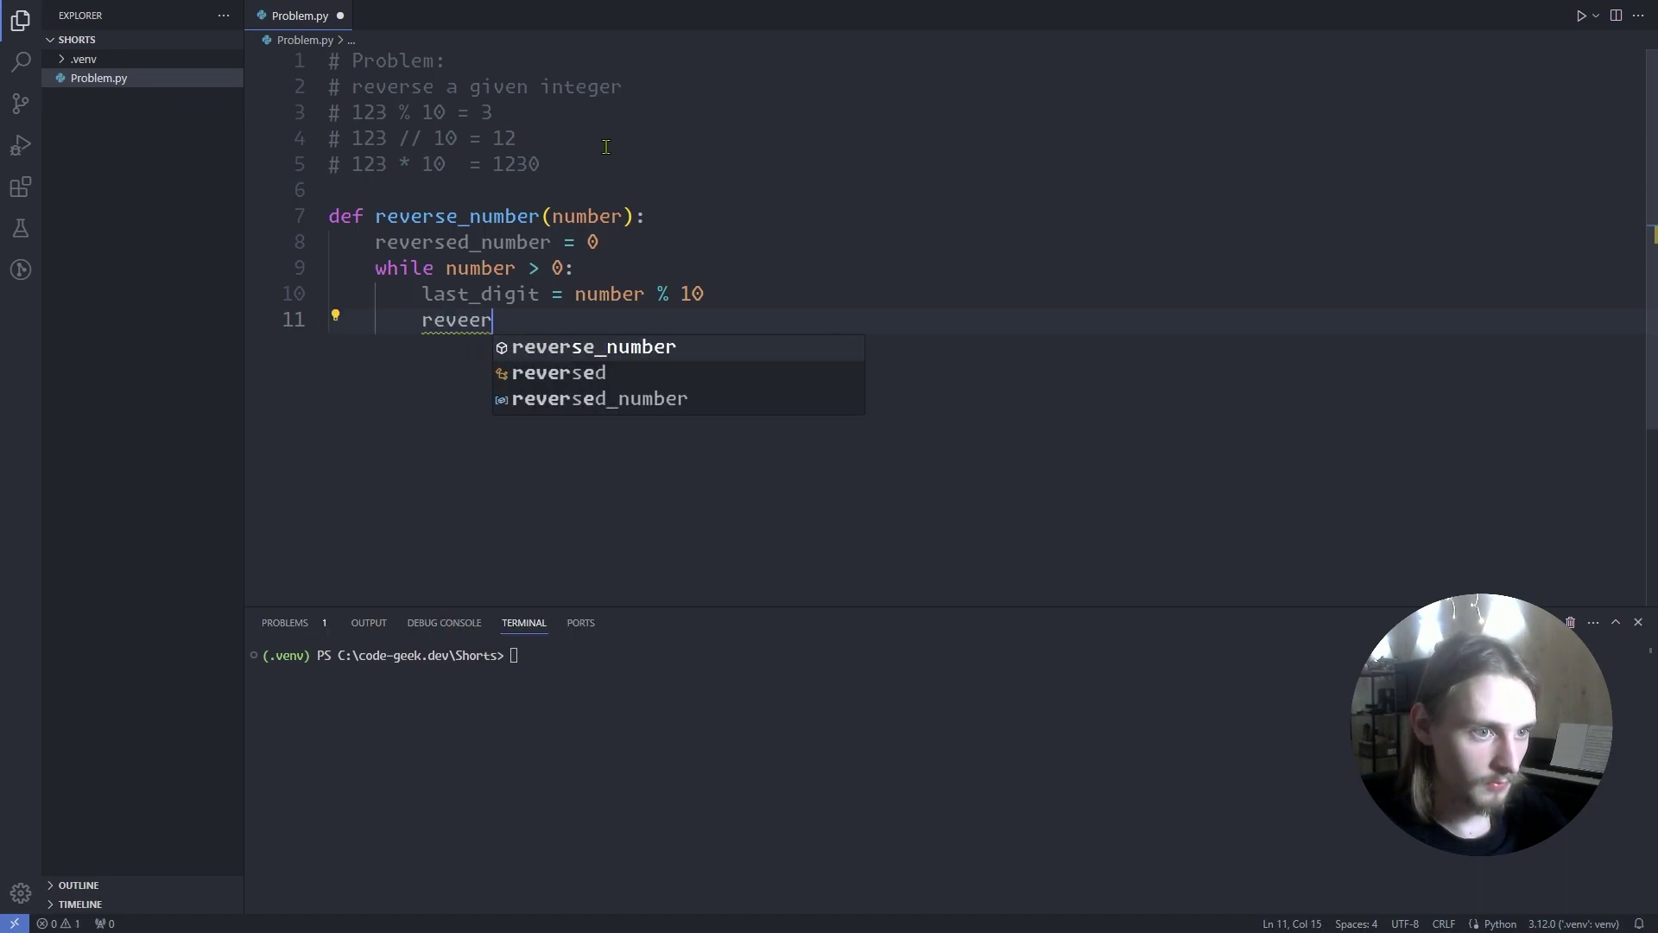
key(Tab)
text(= rev)
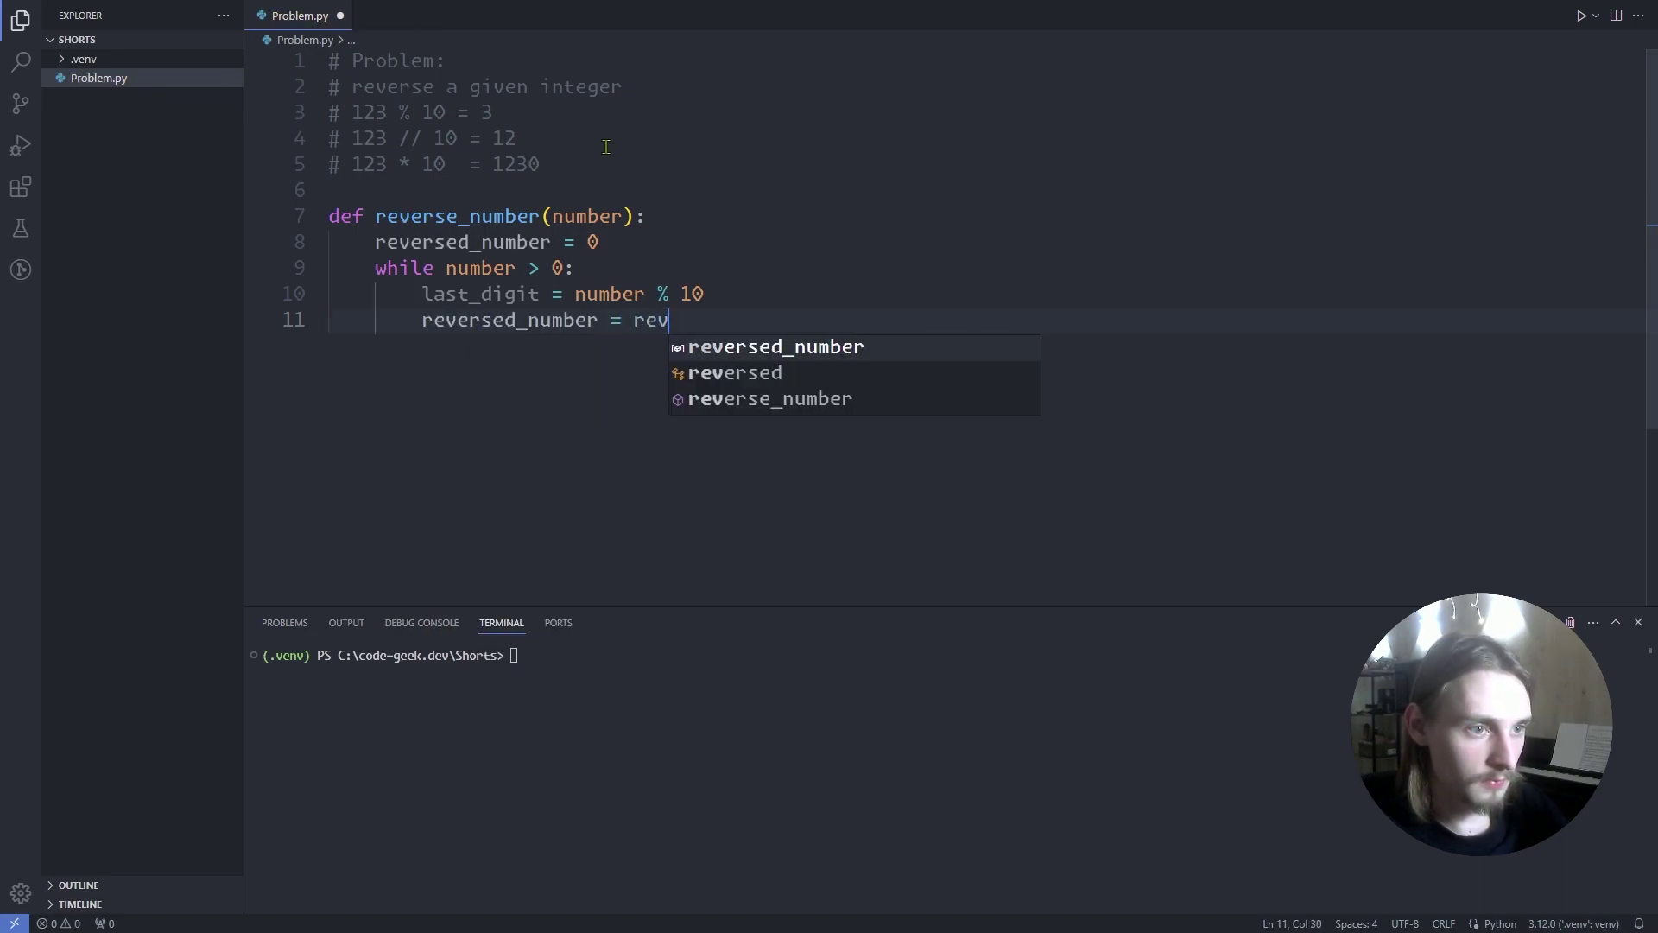
key(Tab)
text(0 )
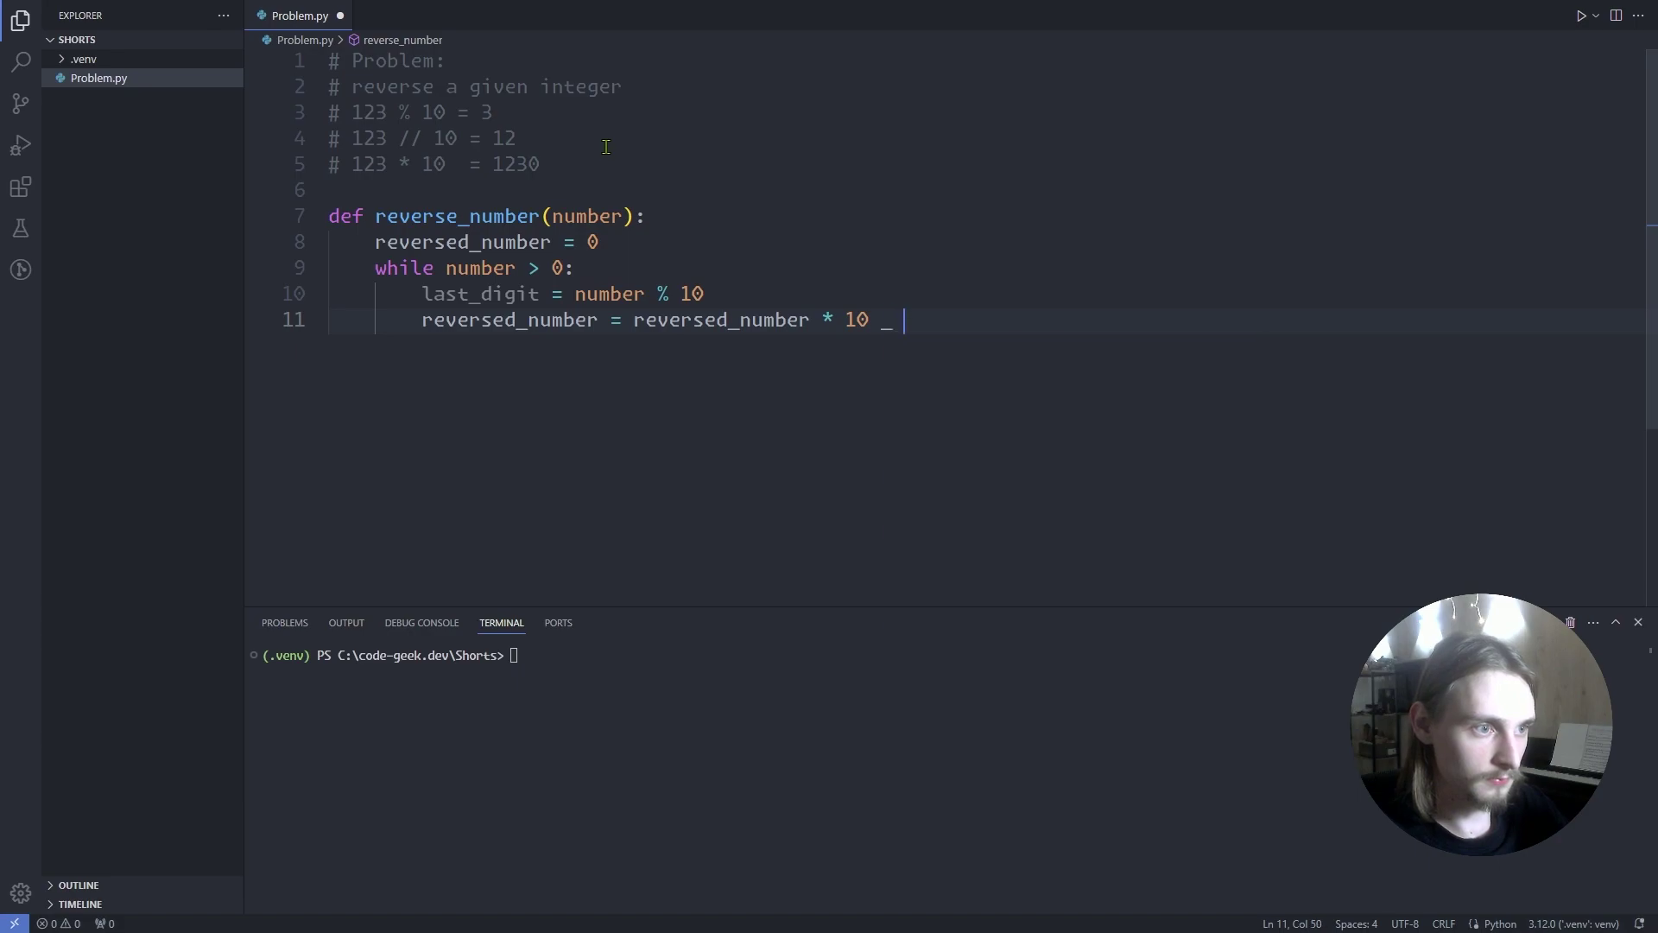
text(+ last_digit)
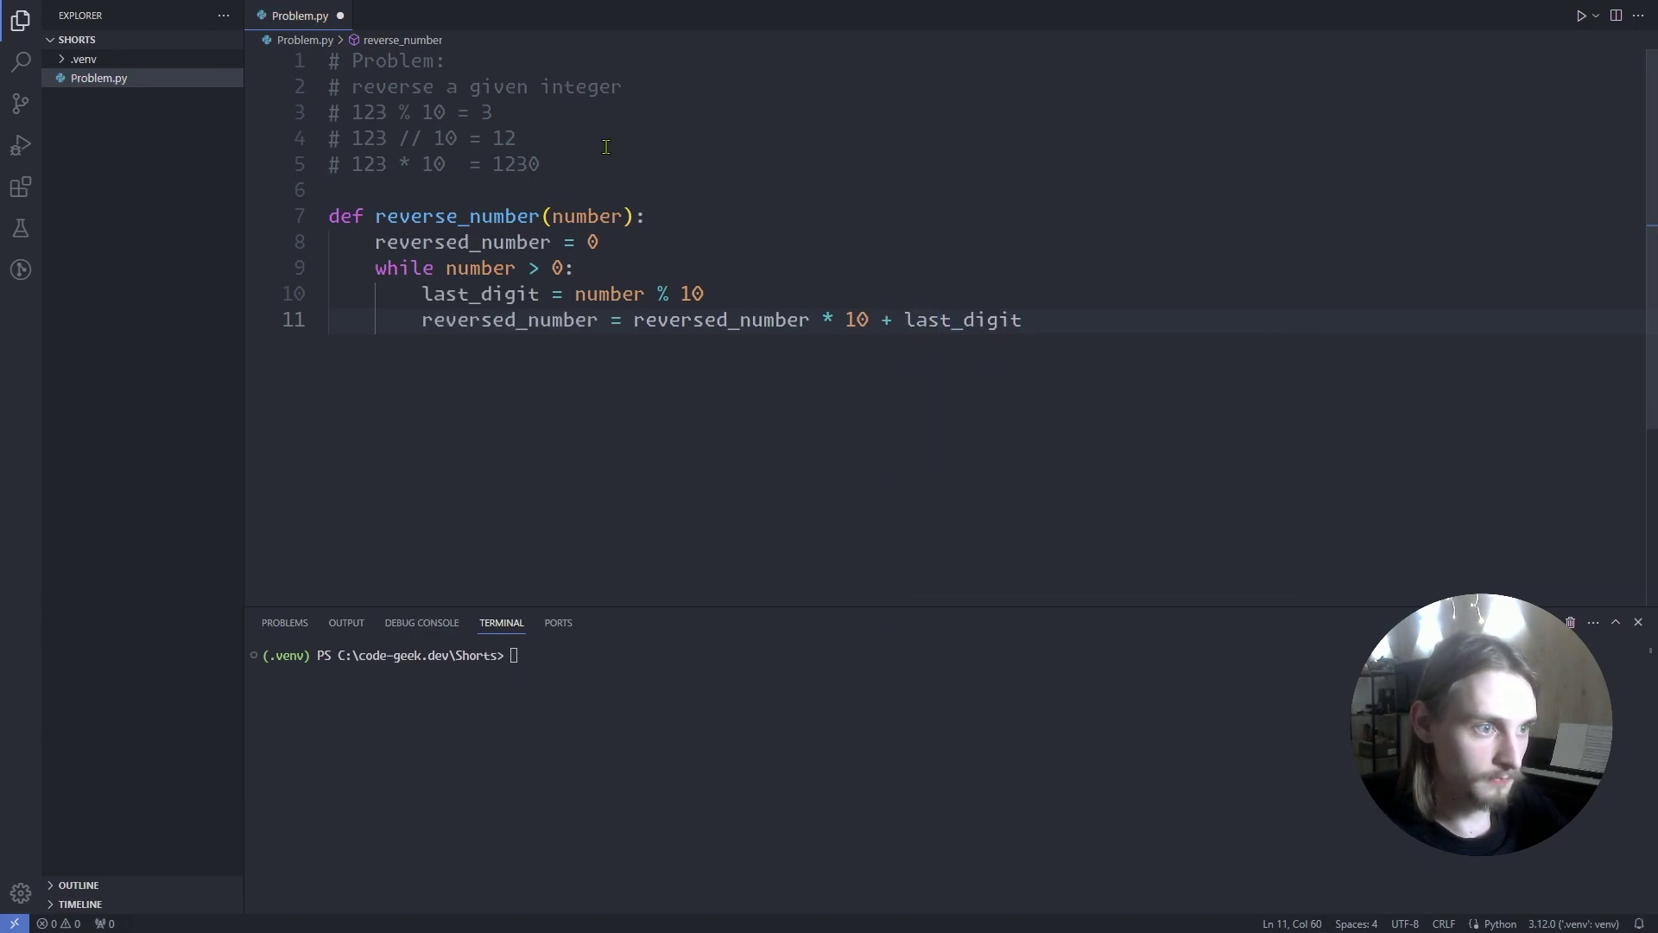
key(Return)
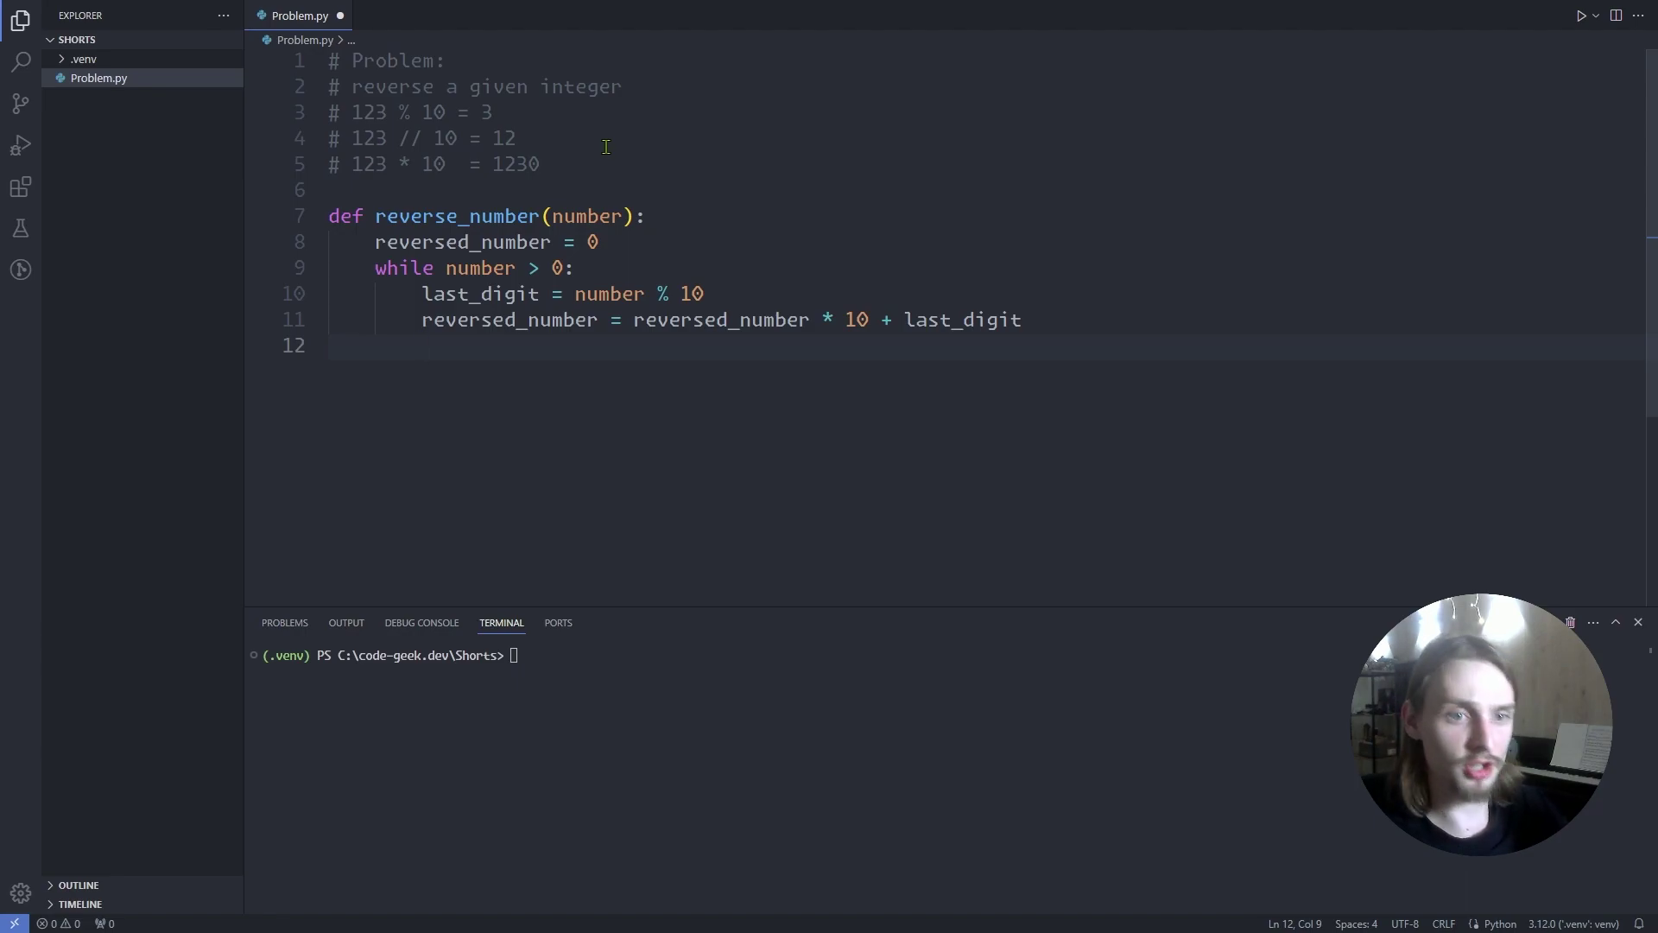
text(number = )
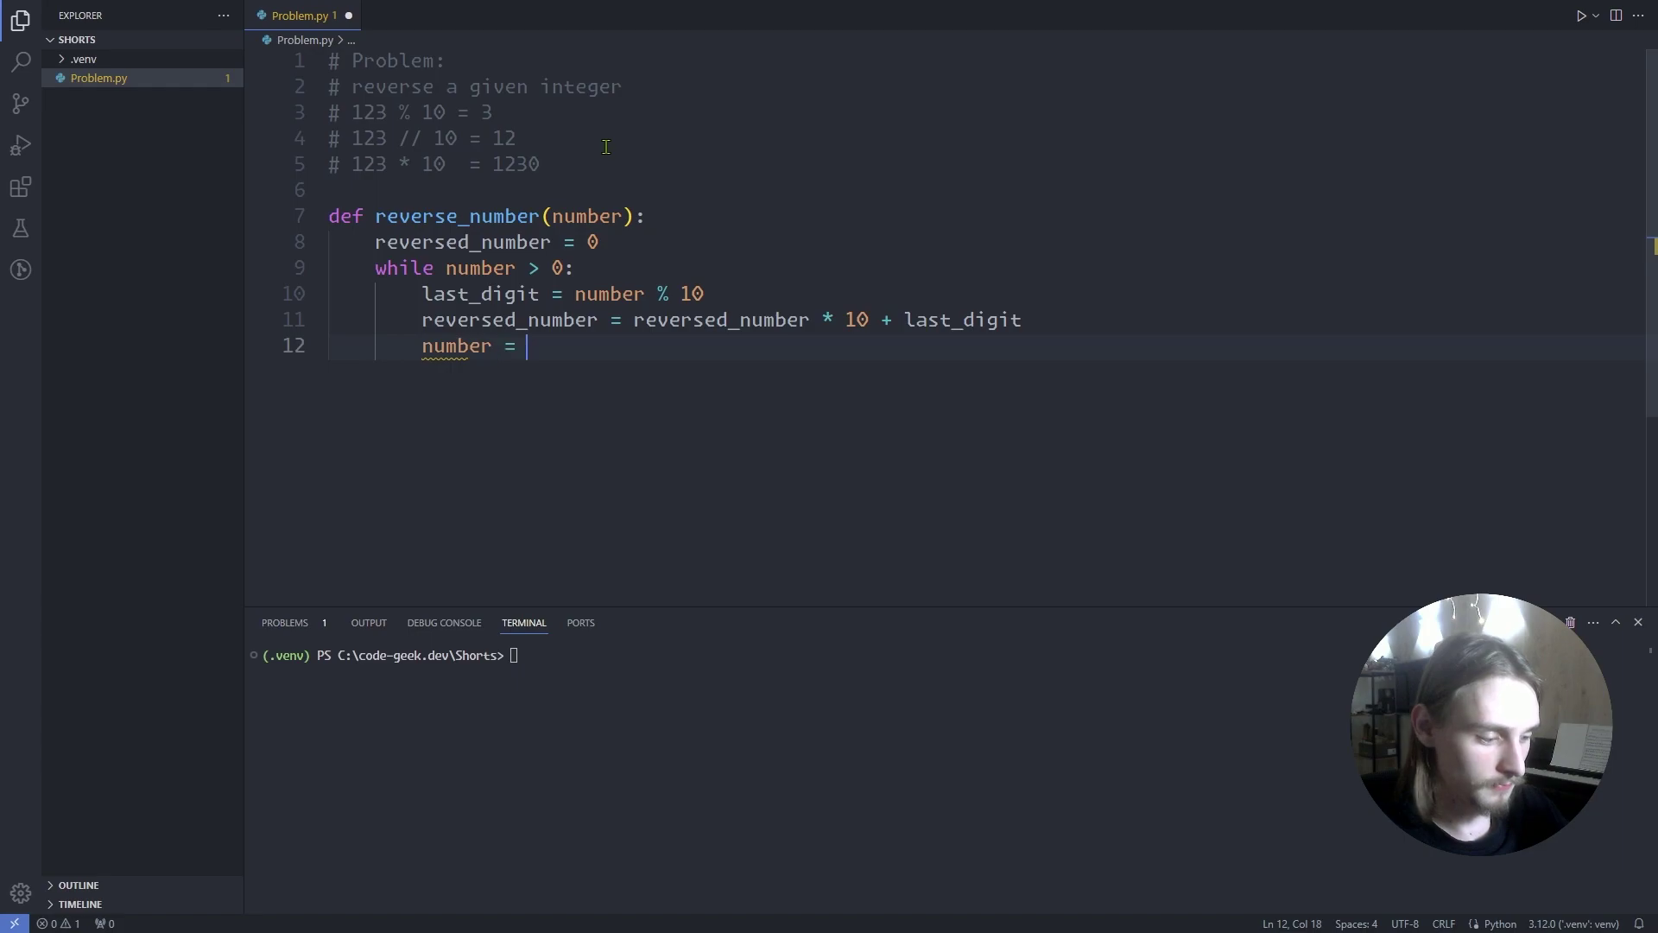
text(number * 1)
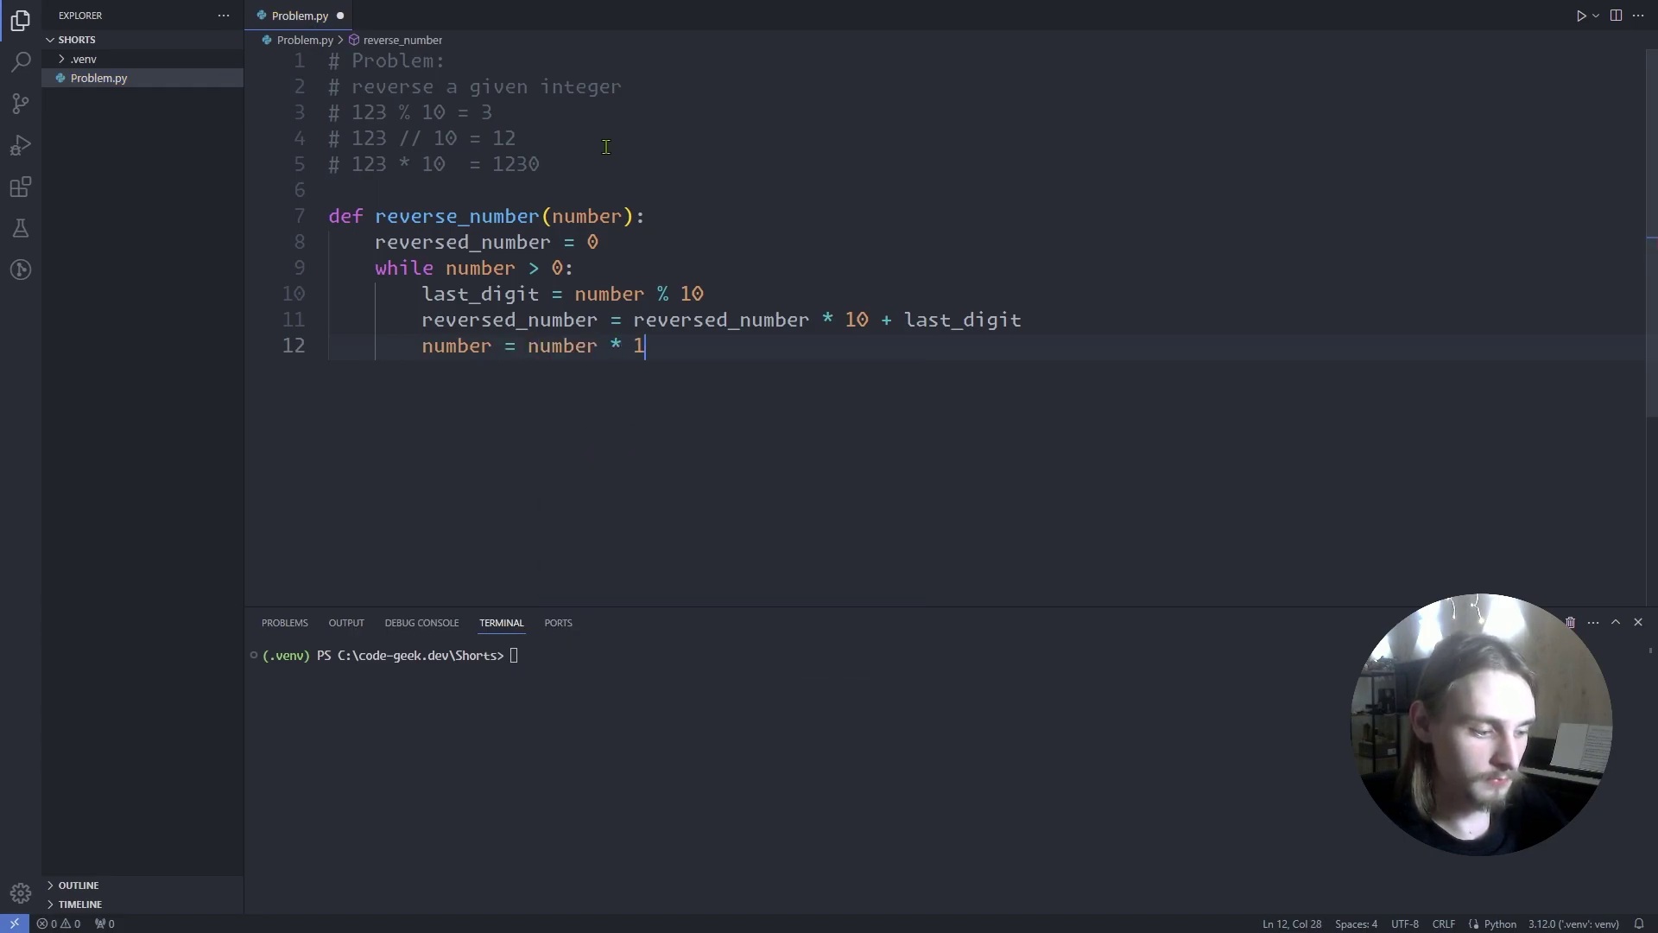
text(0)
key(BackSpace)
key(BackSpace)
key(BackSpace)
key(BackSpace)
text(//1)
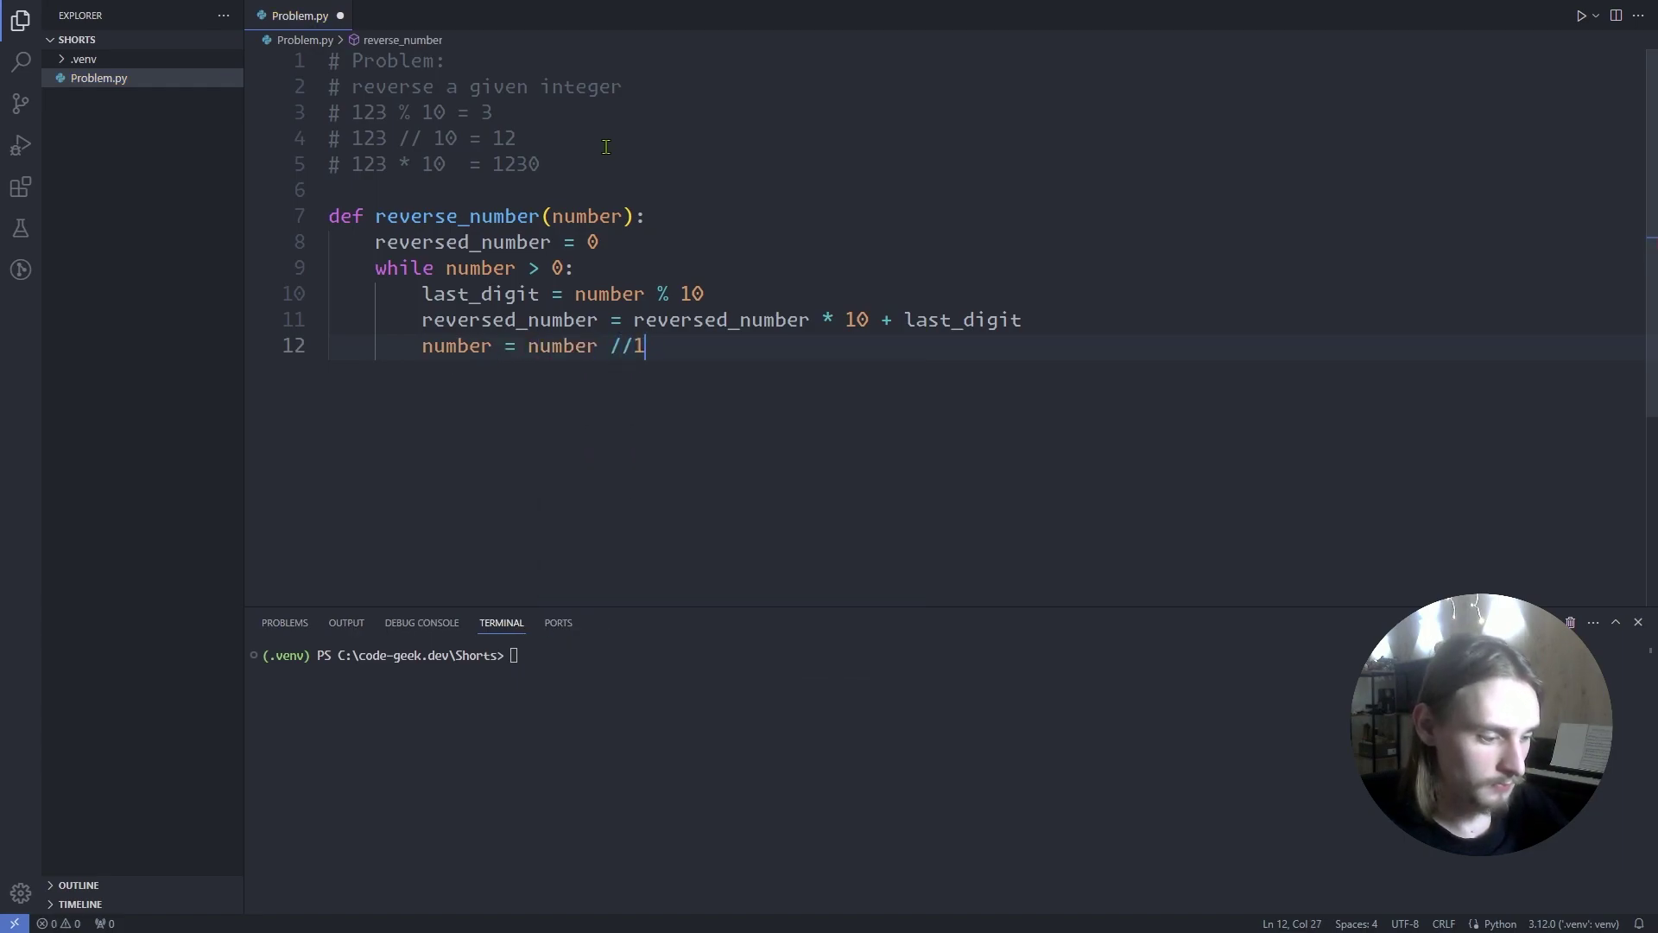
text(0)
key(BackSpace)
key(BackSpace)
text(10)
Add number = number // 10 to the loop, then return reversed_number from the function.
key(Return)
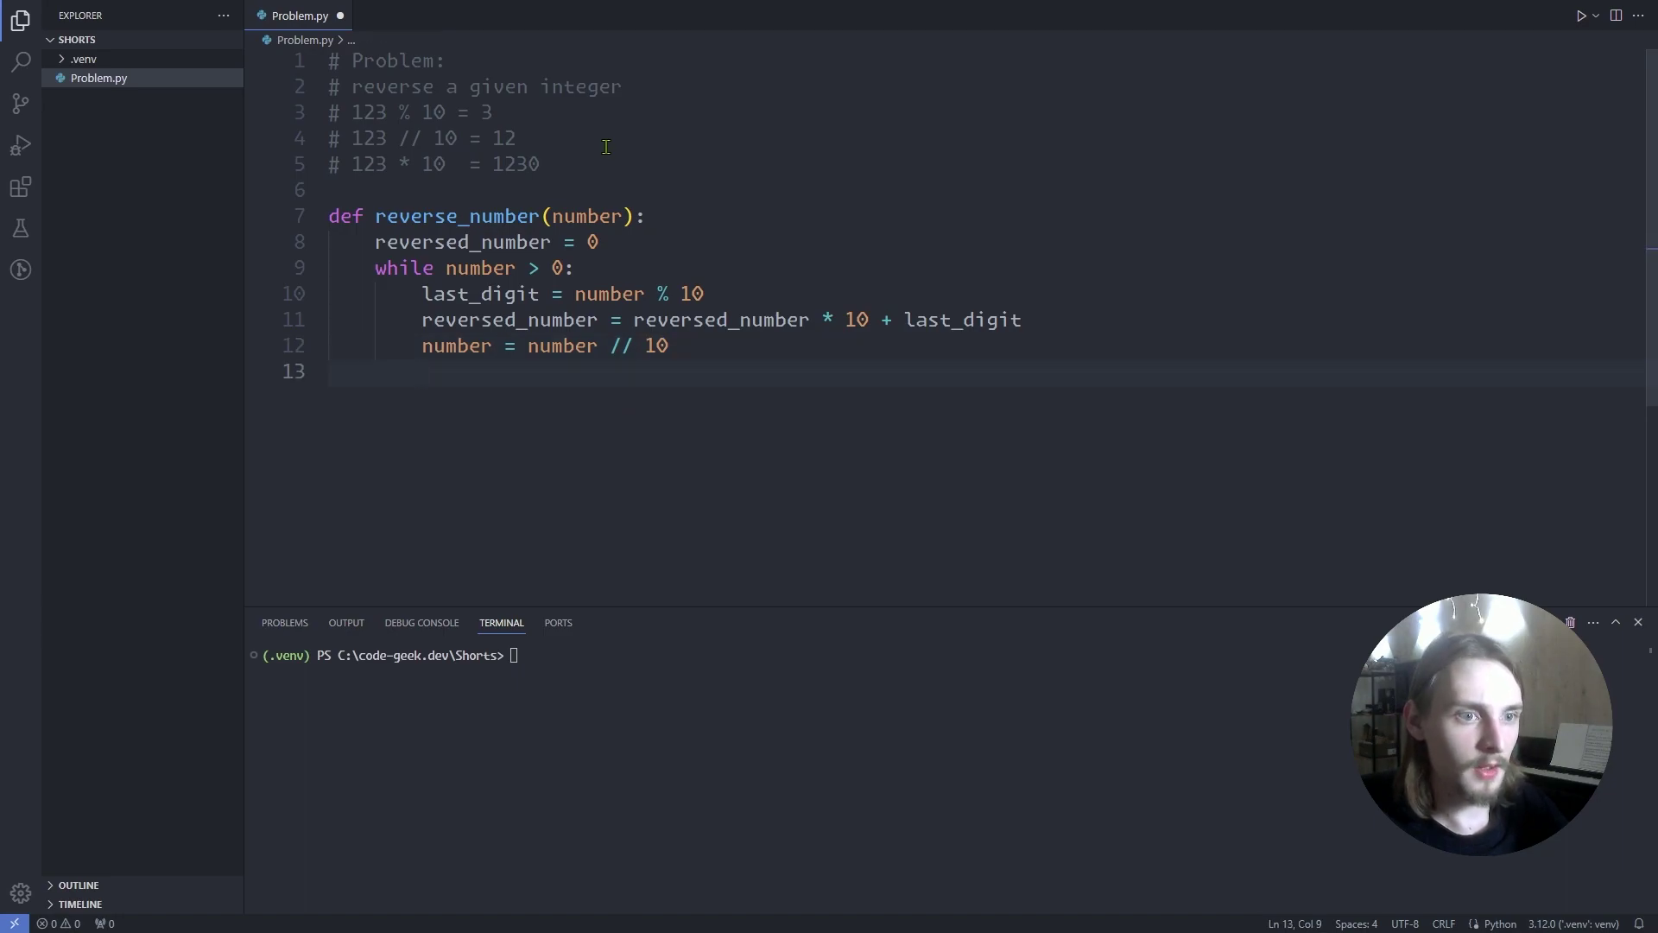
text(re)
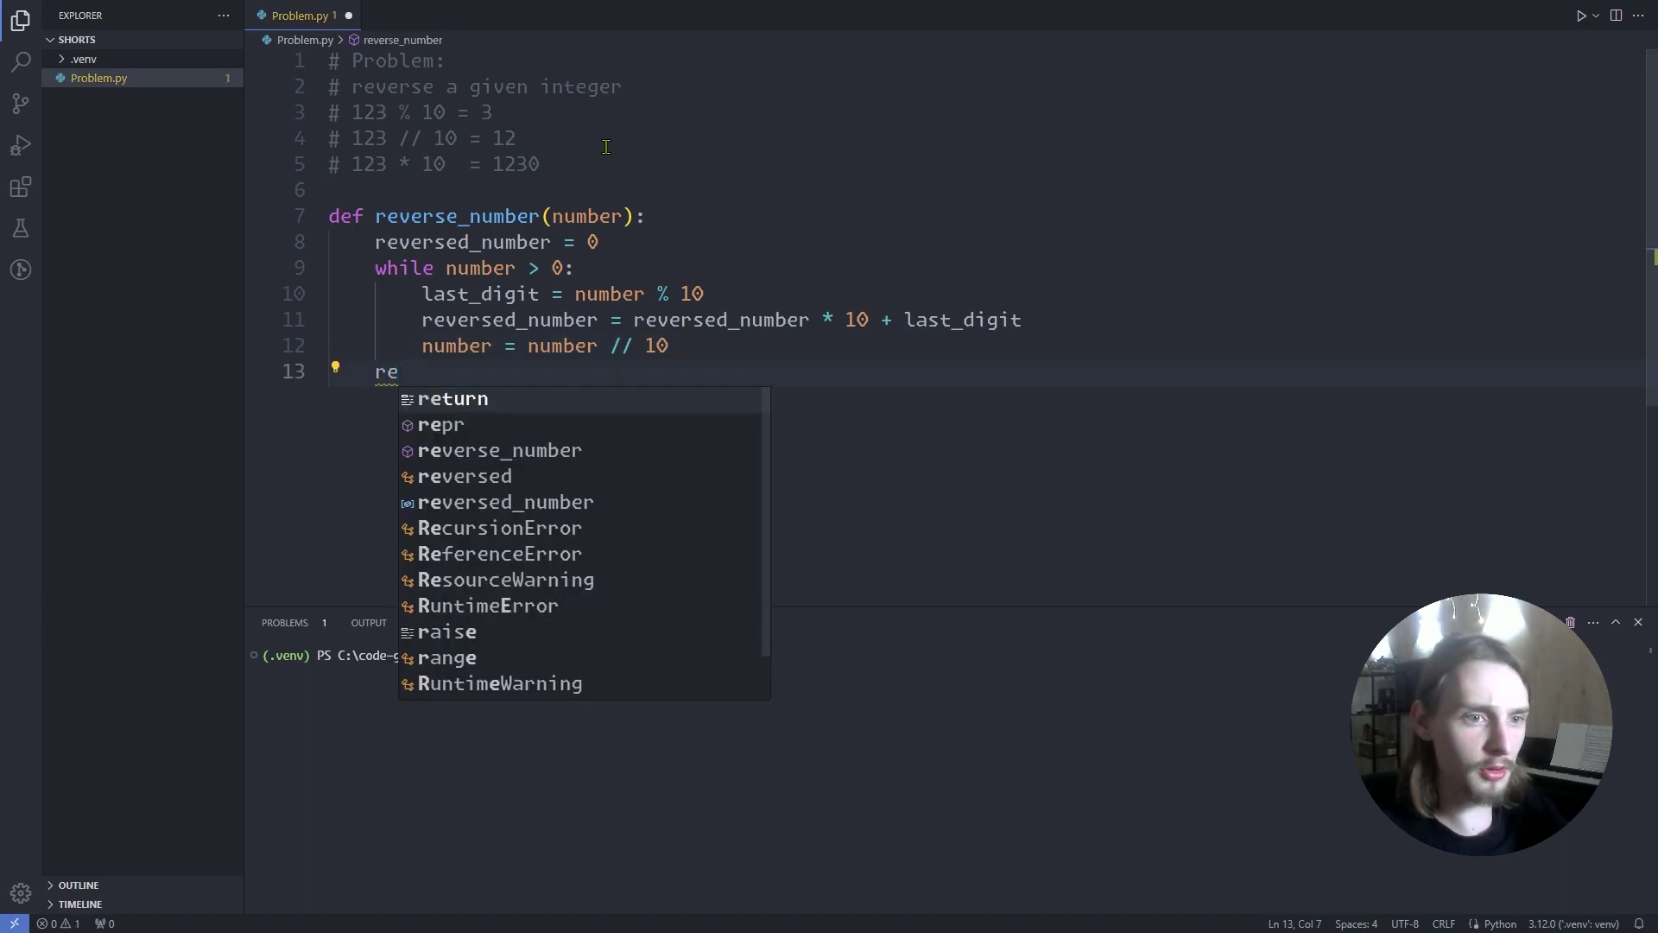
text(turnure)
key(BackSpace)
key(BackSpace)
key(BackSpace)
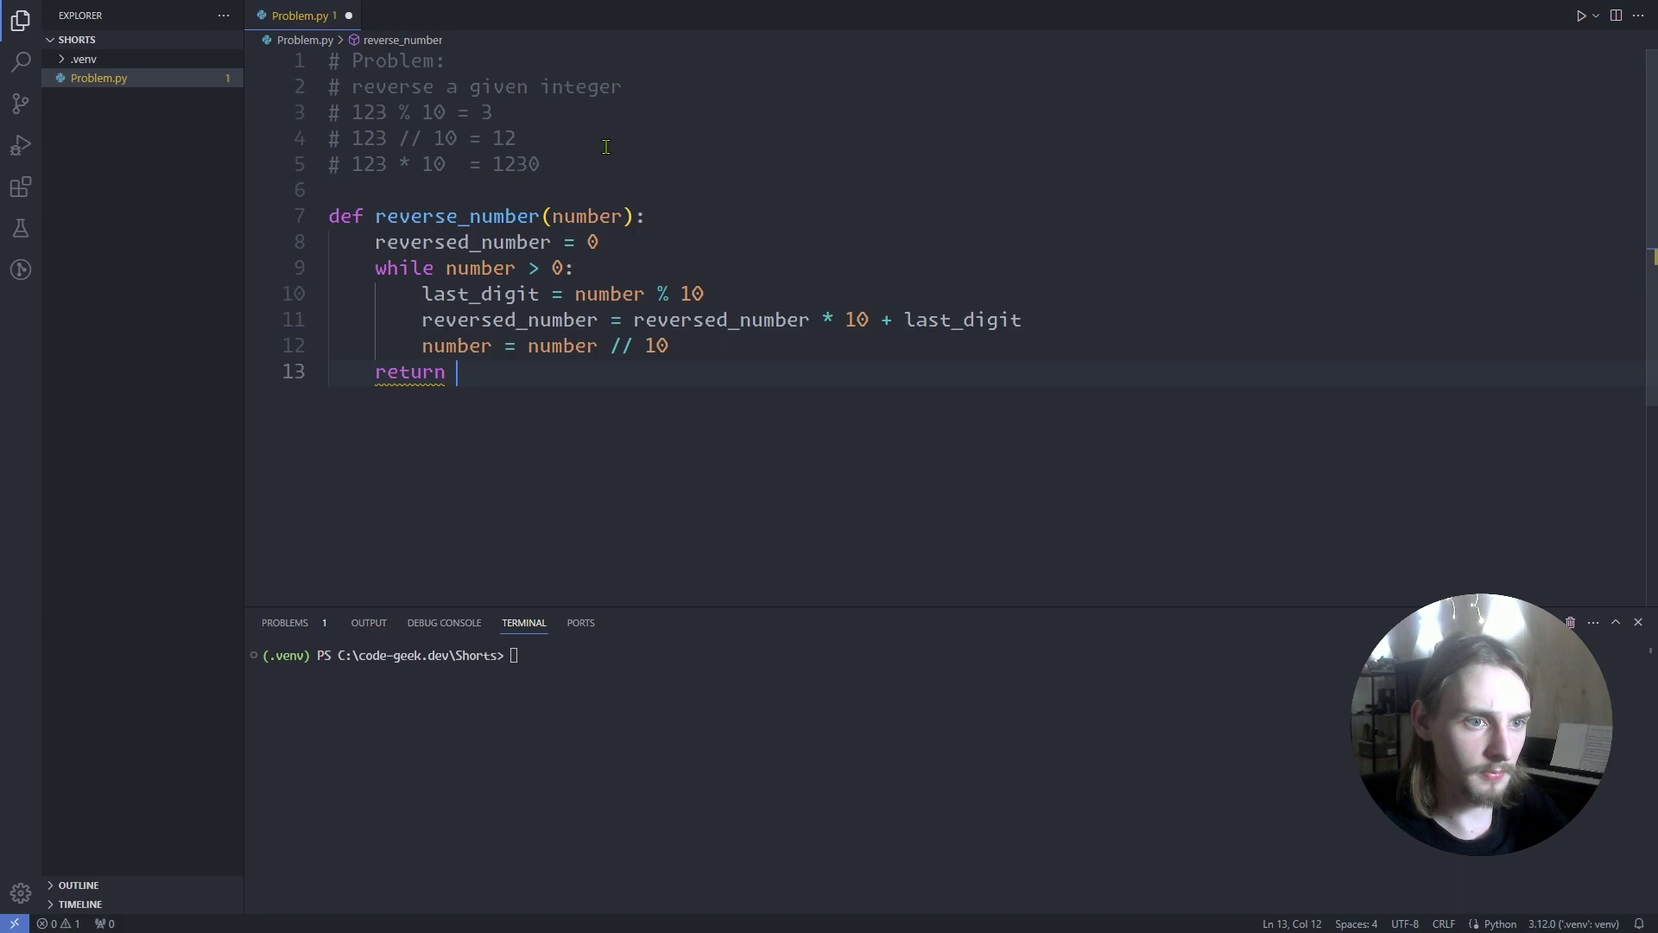
text(re)
key(Tab)
key(Left)
key(Left)
key(Left)
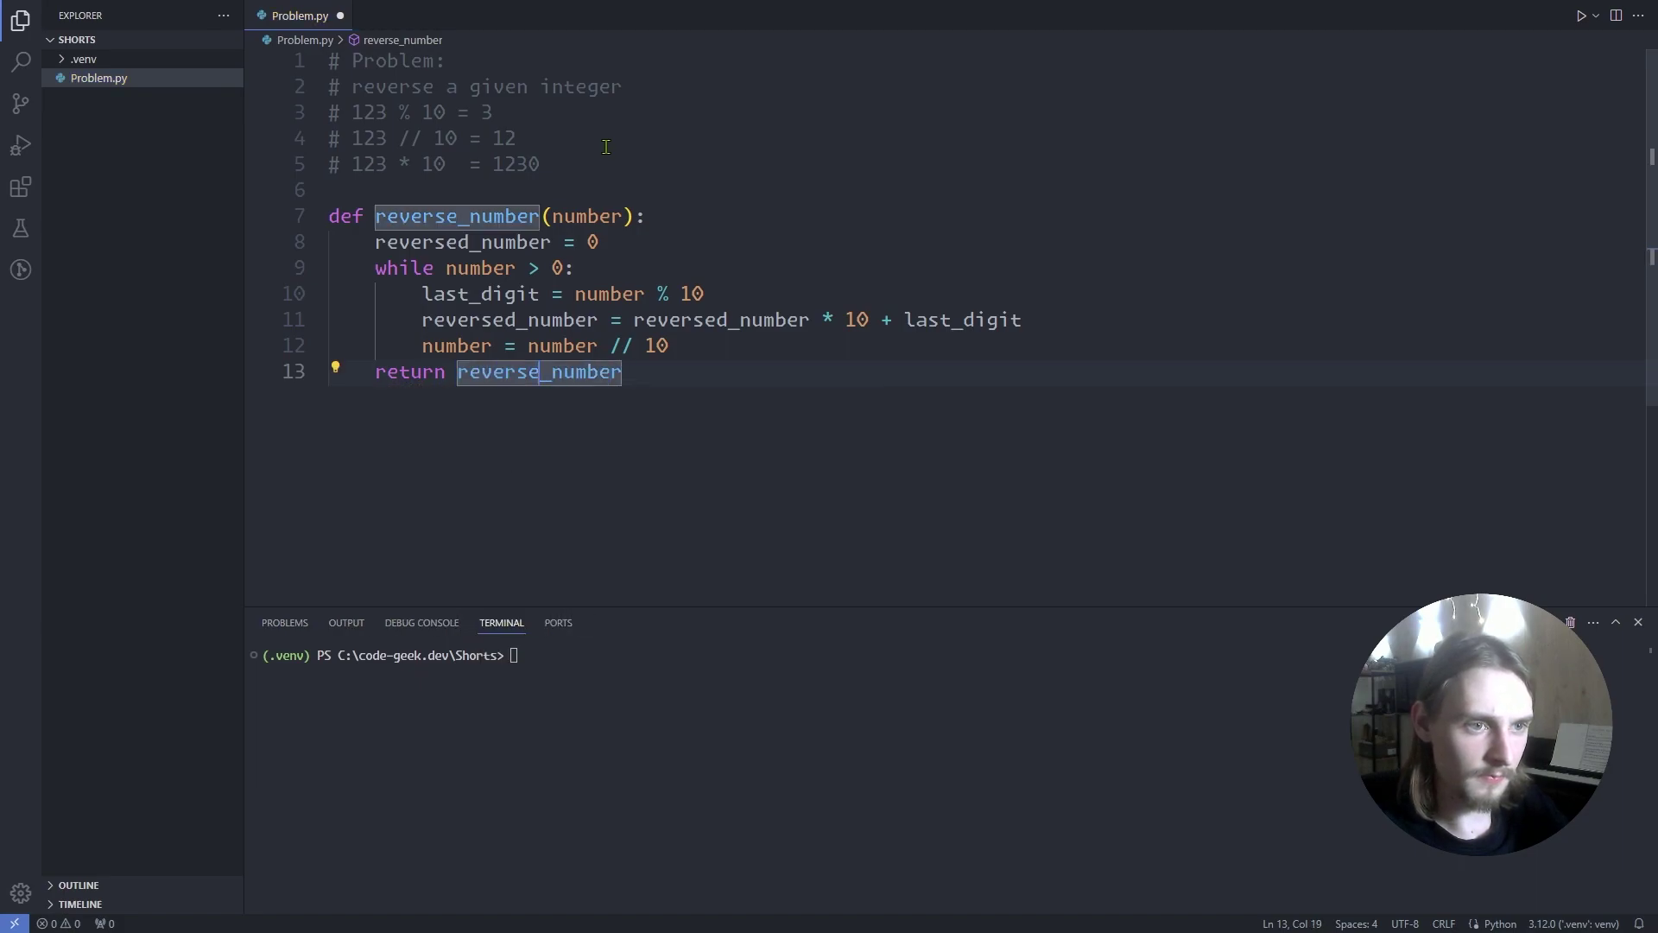
text(d)
key(End)
key(Return)
key(Return)
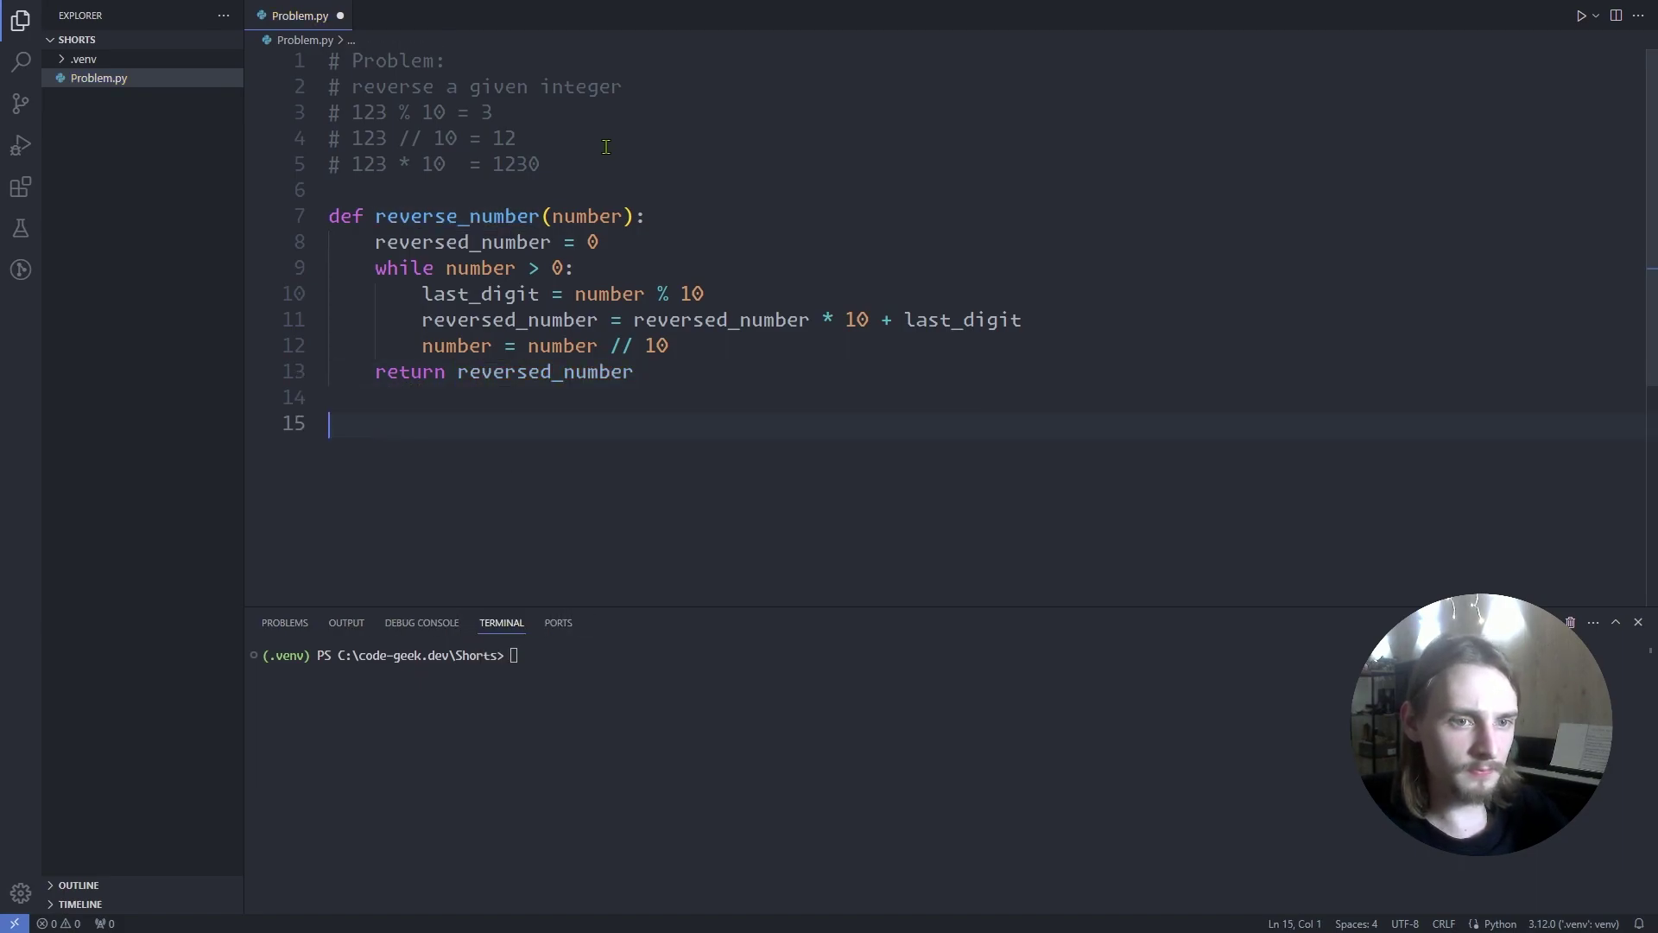
Add print(reverse_number(12345)) at the bottom of Problem.py.
key(Return)
key(BackSpace)
key(BackSpace)
key(Return)
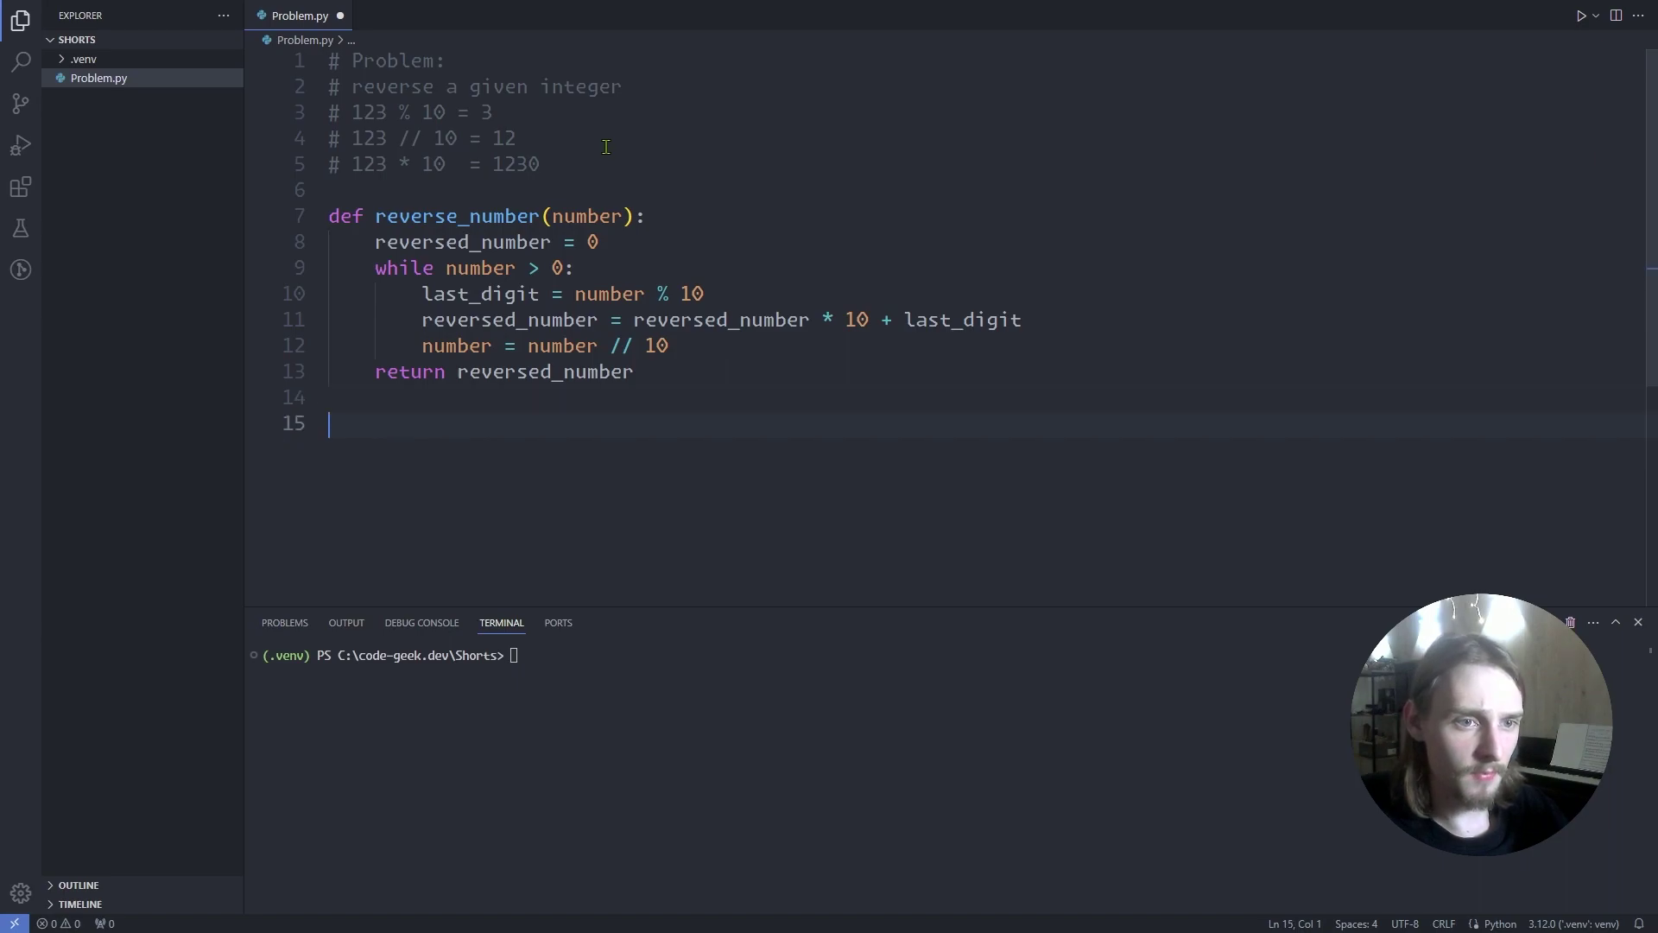
key(Return)
key(BackSpace)
key(Return)
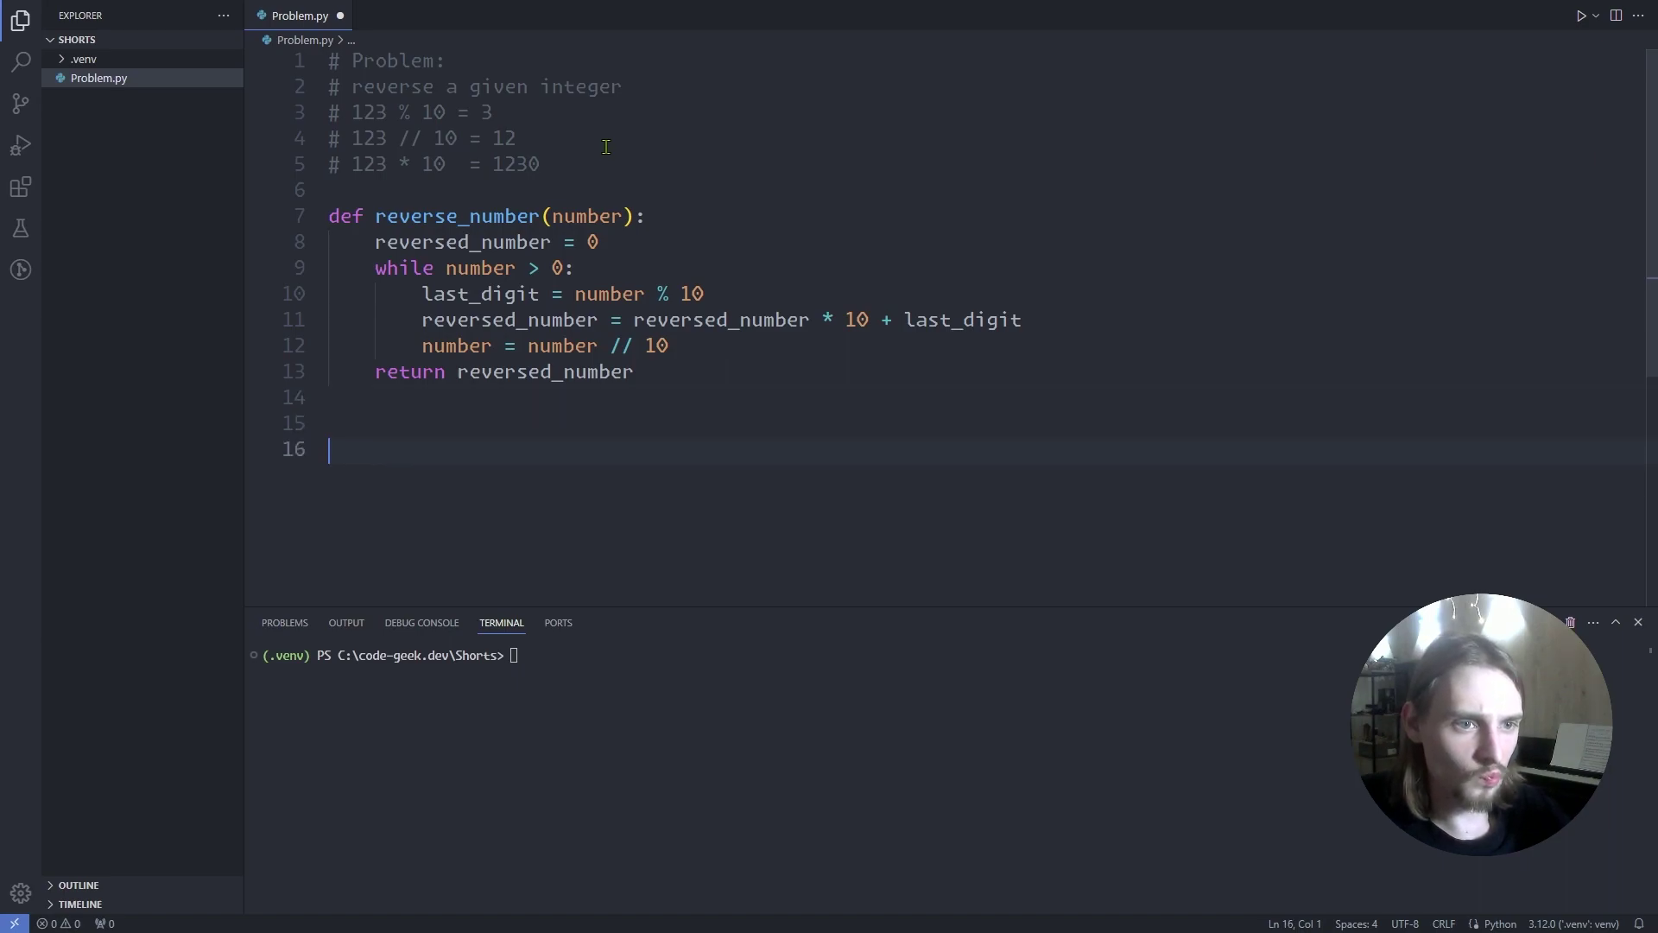
text(print)
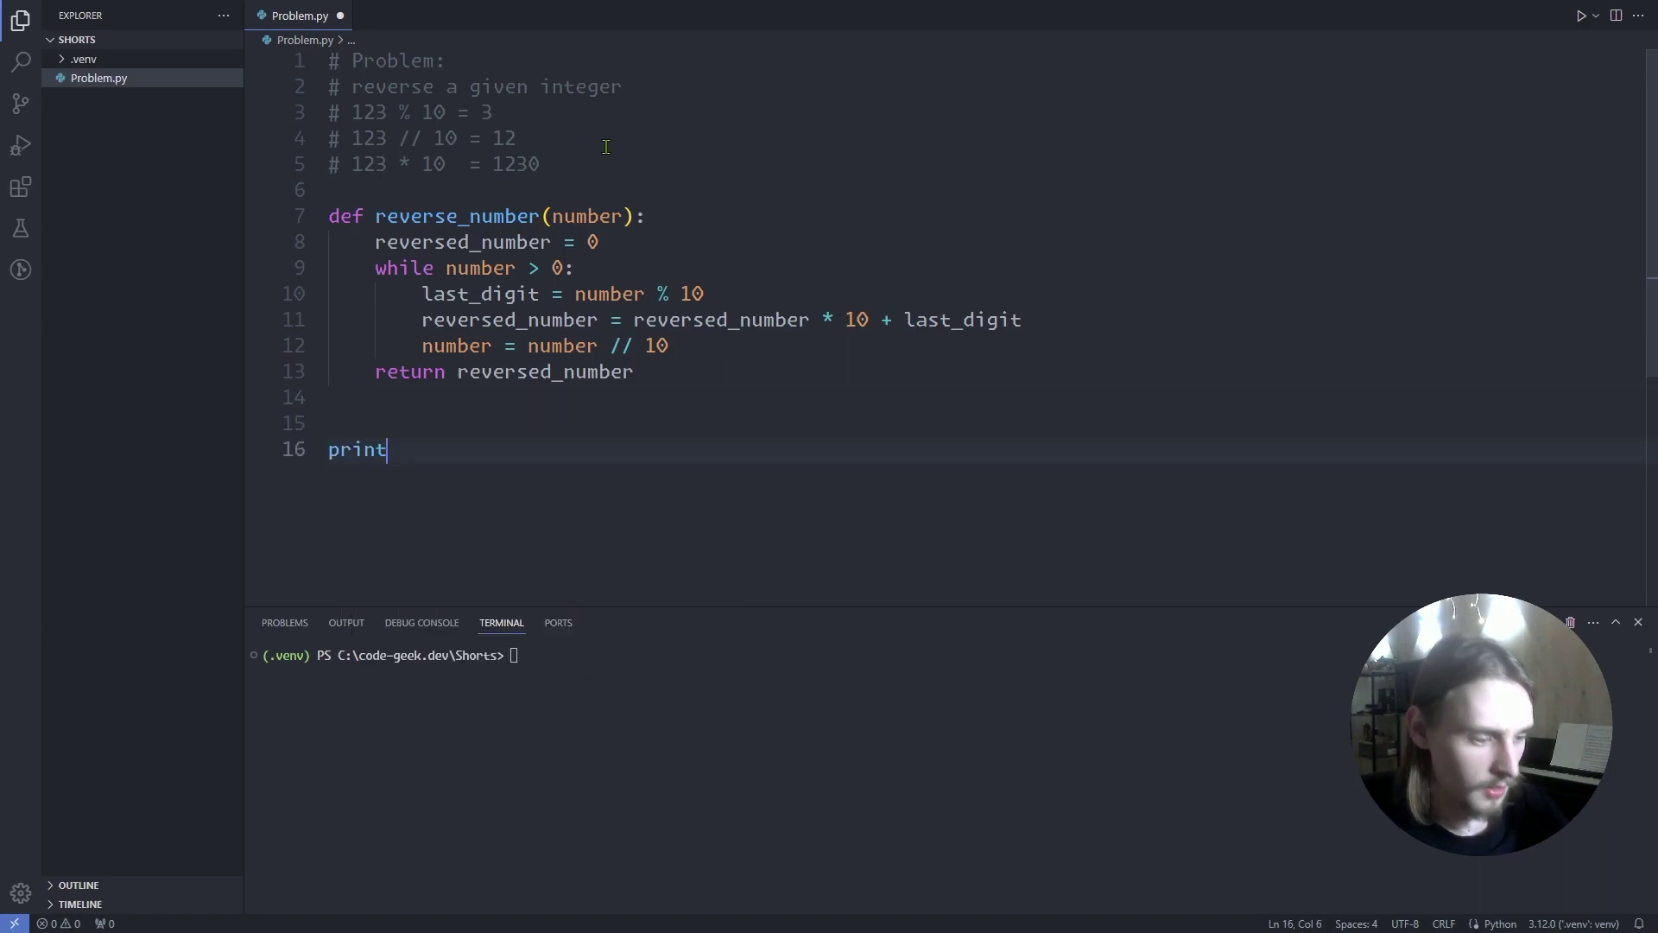
text((re)
key(Tab)
text(()
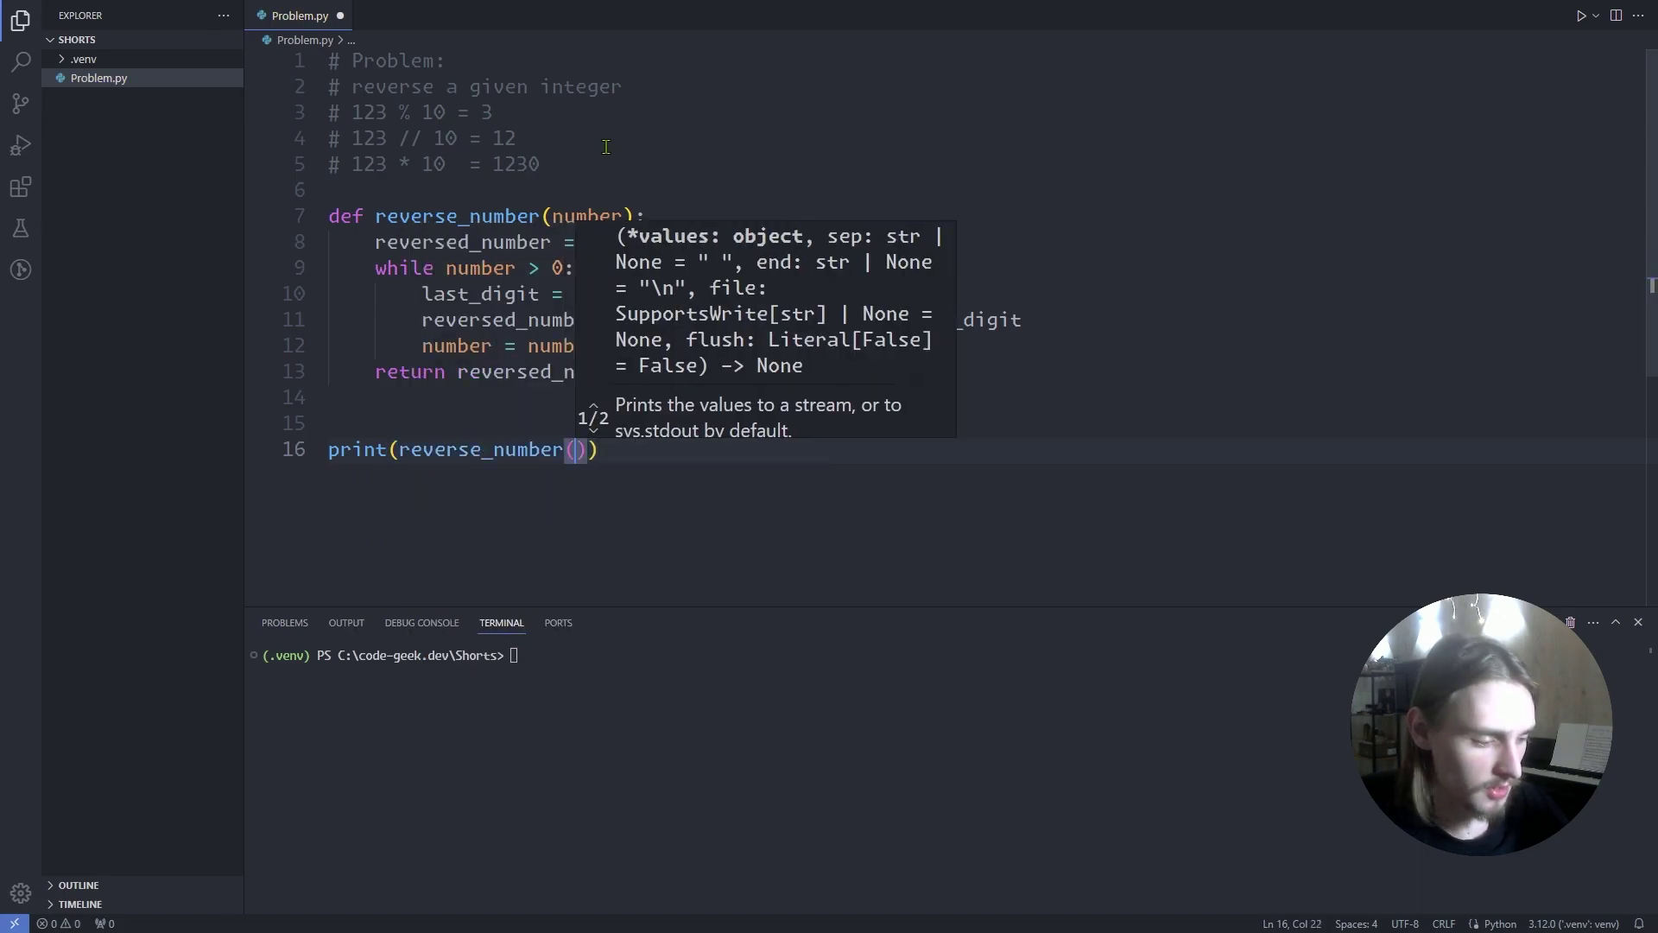
text(12345)
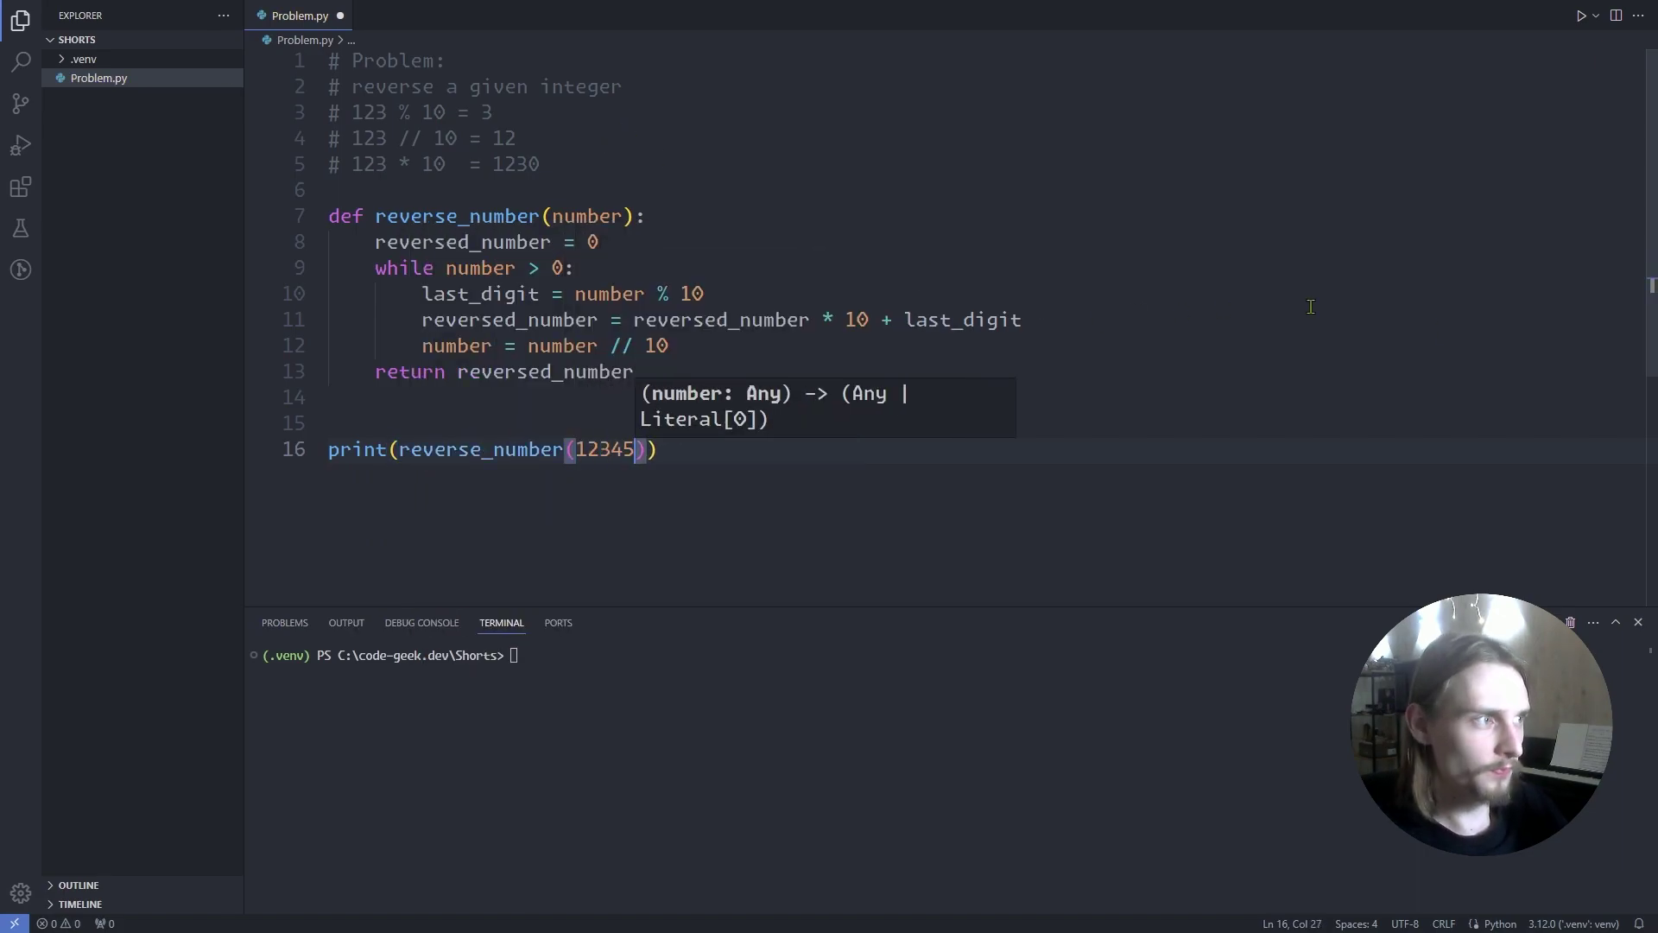
click(1311, 345)
Save and run Problem.py, then select the 54321 output in the terminal.
key(ctrl+s)
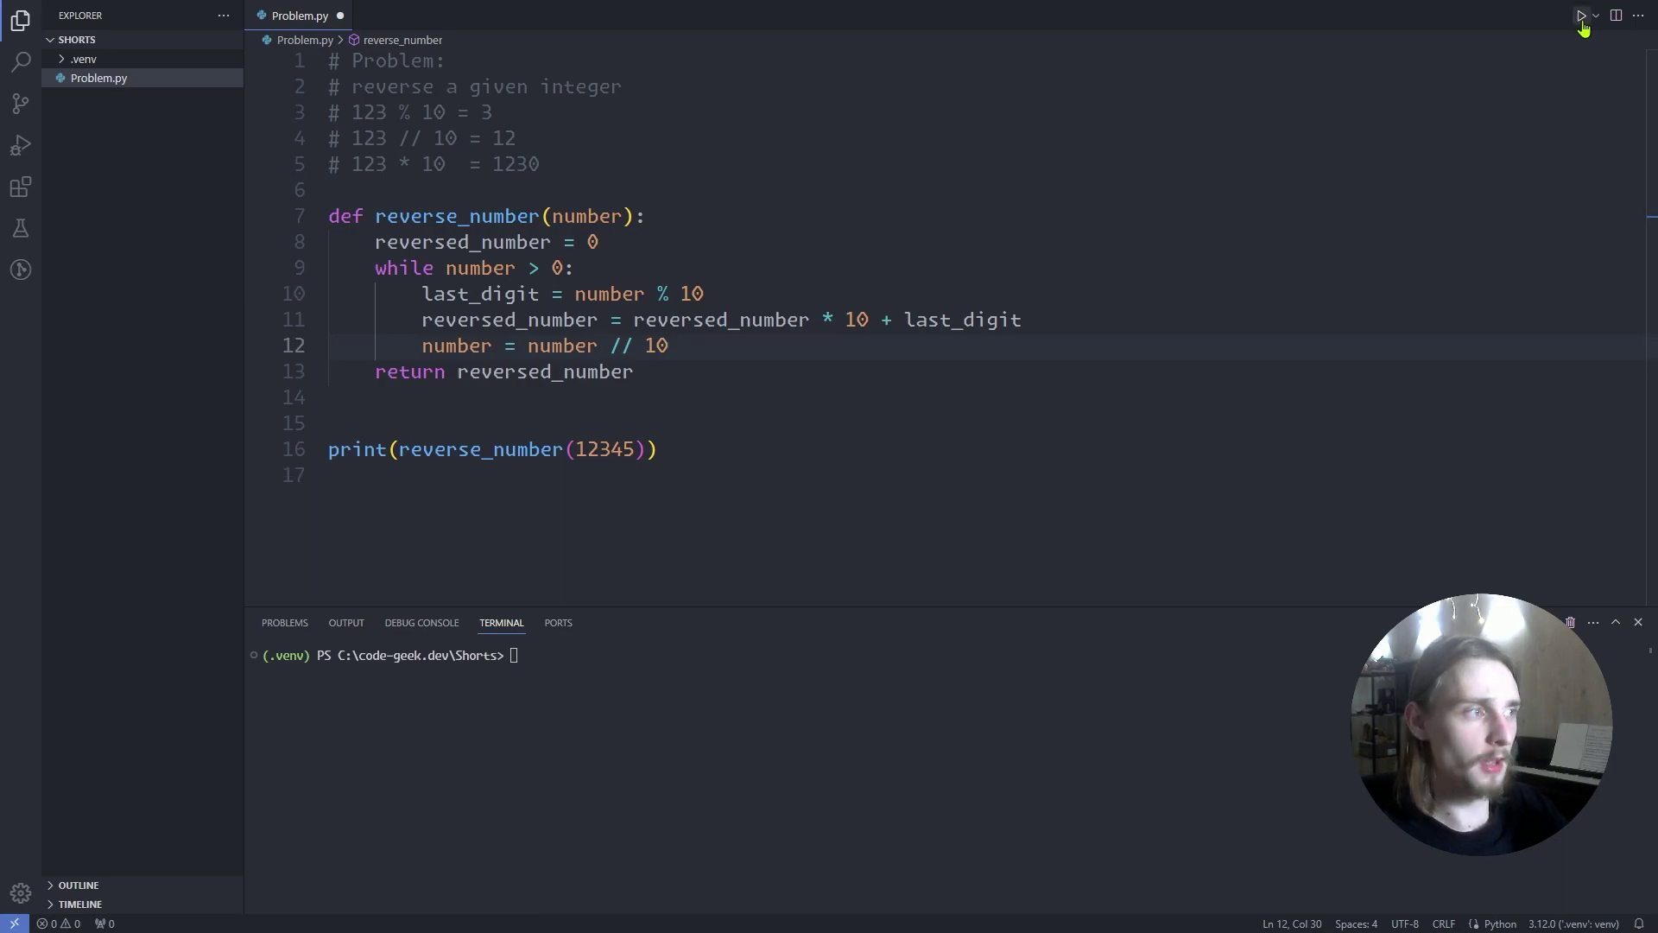
click(1581, 15)
drag(322, 671, 242, 677)
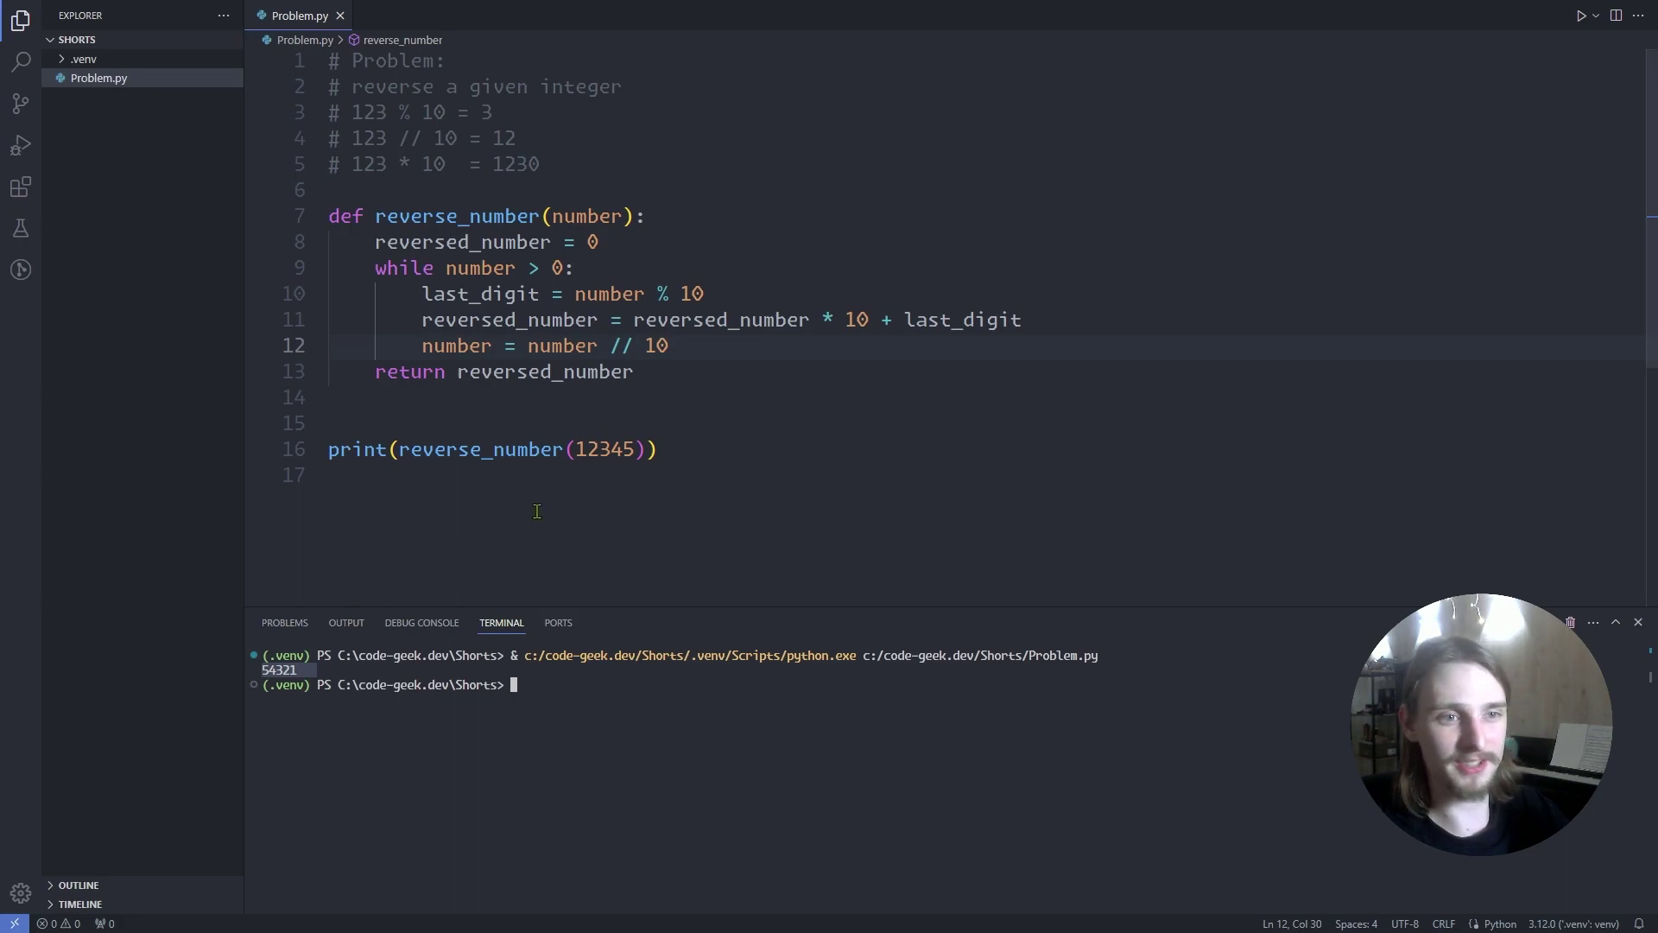
click(582, 475)
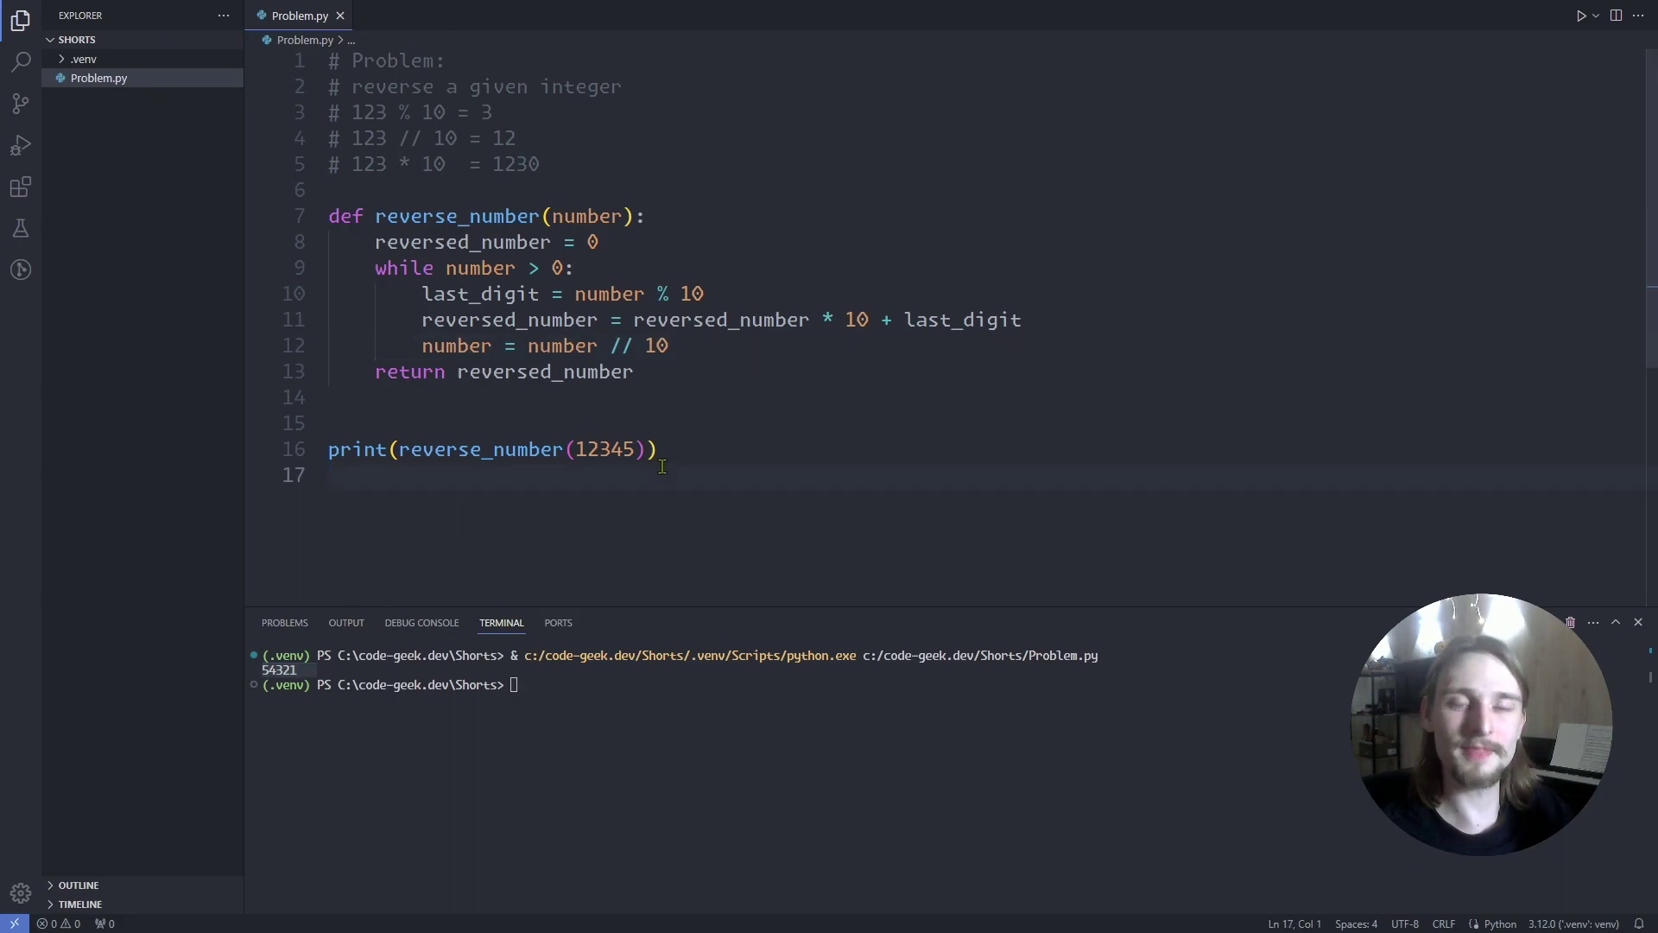